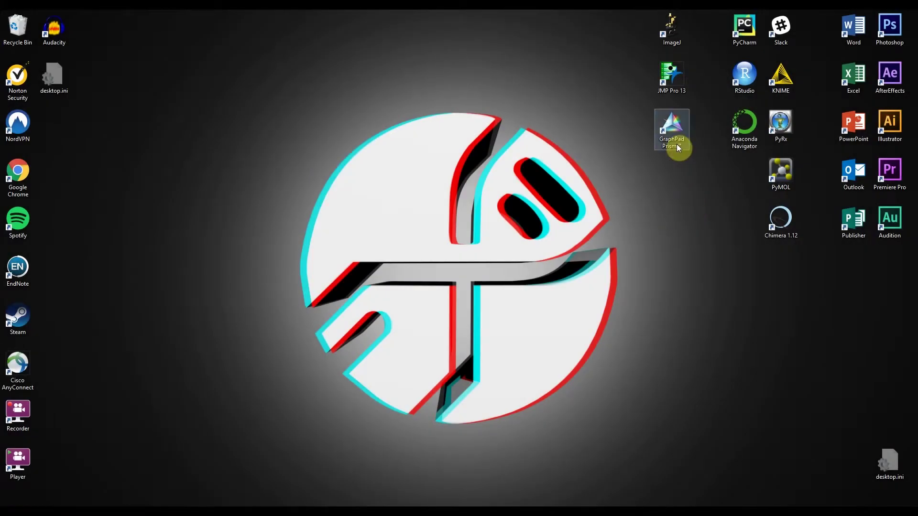
Launch Prism, browse the Parts of whole tutorial options, and open the recent Mendel Data Tutorial.pzfx
click(676, 119)
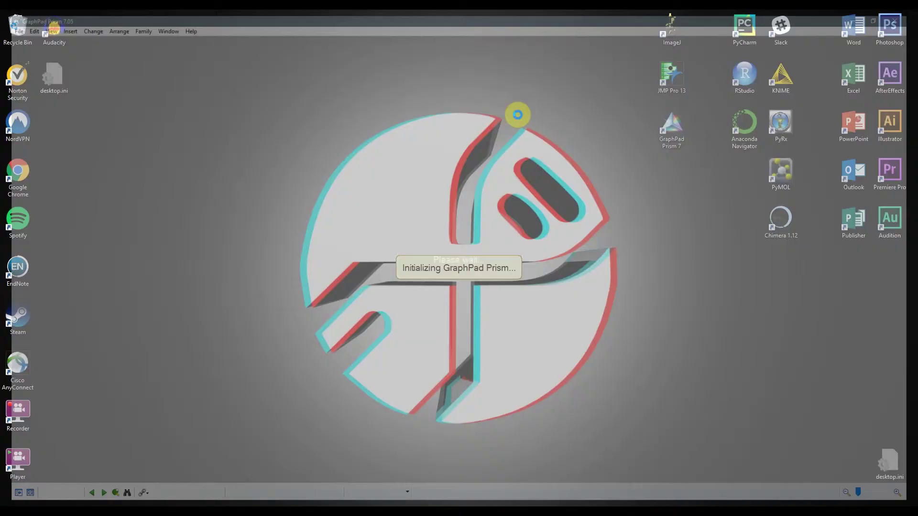
key(ctrl+n)
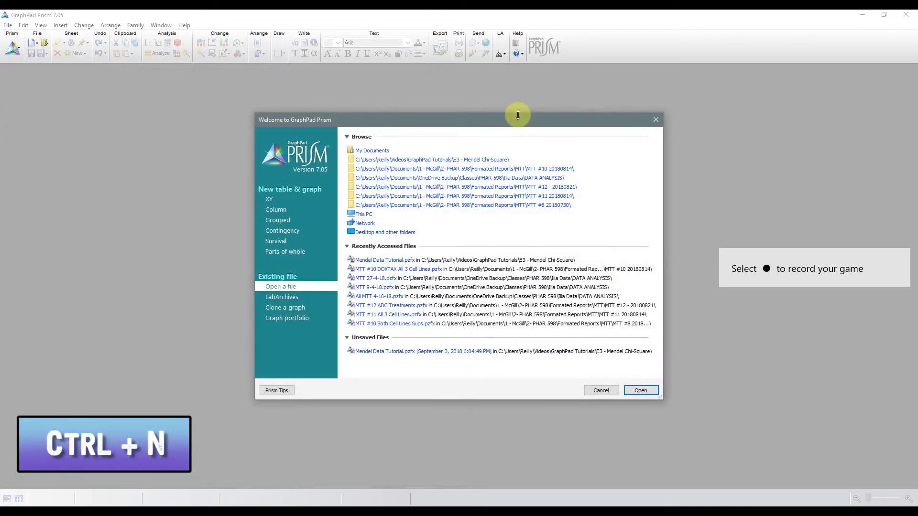
click(298, 253)
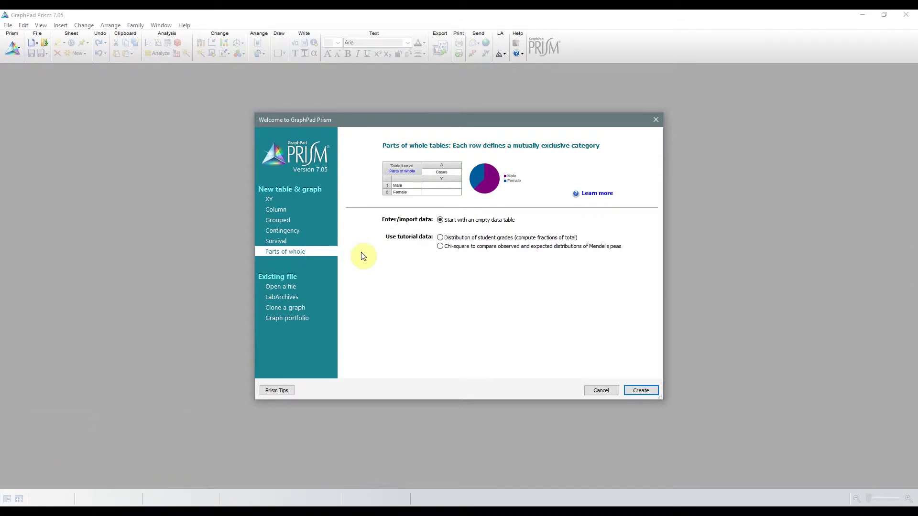
click(439, 237)
click(440, 246)
click(285, 288)
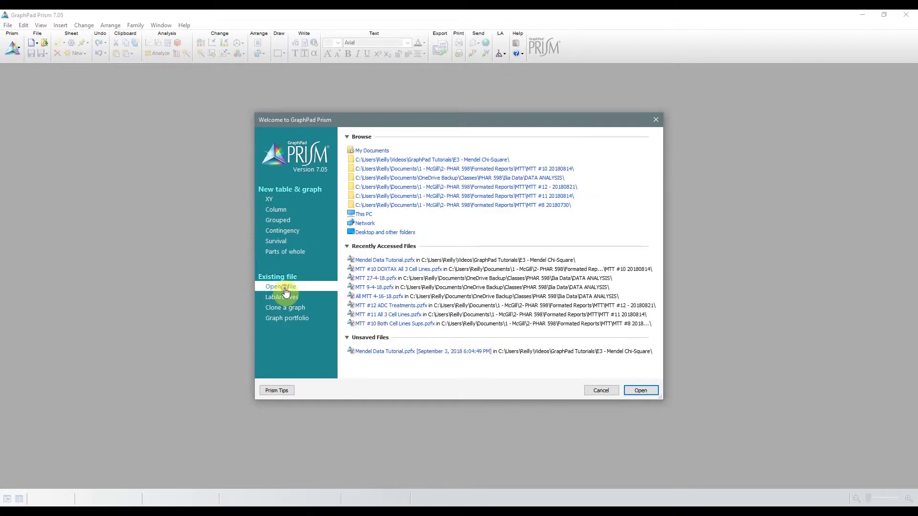
click(363, 260)
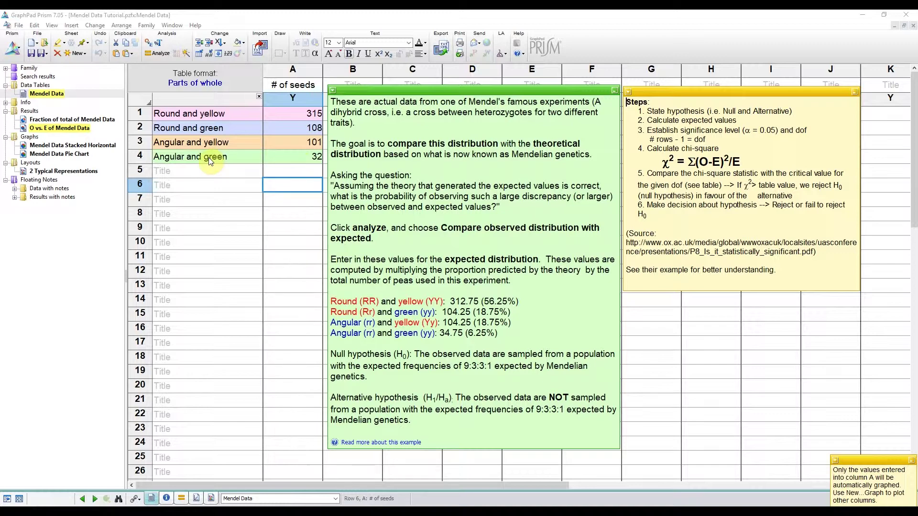
Add a line reading 'RrYy X RrYy' after 'traits).' in the green note, then review the expected genotypes
drag(331, 112, 384, 112)
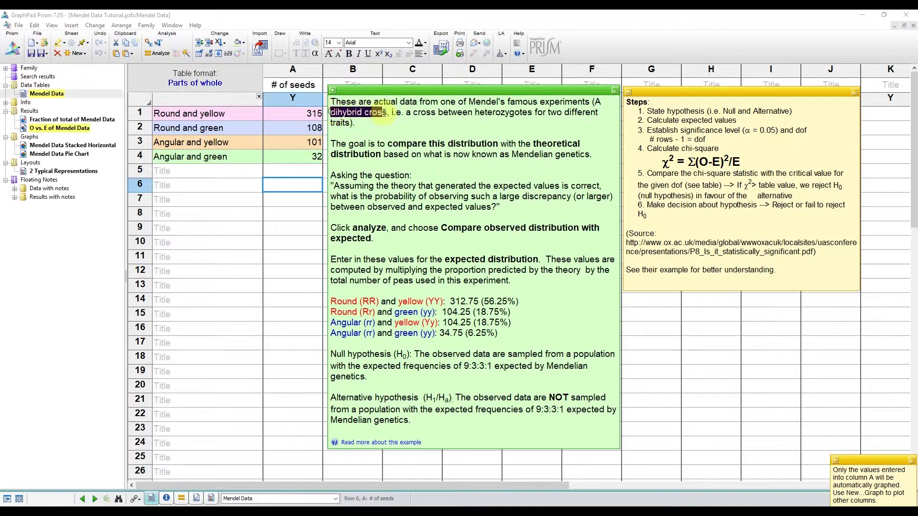
click(400, 121)
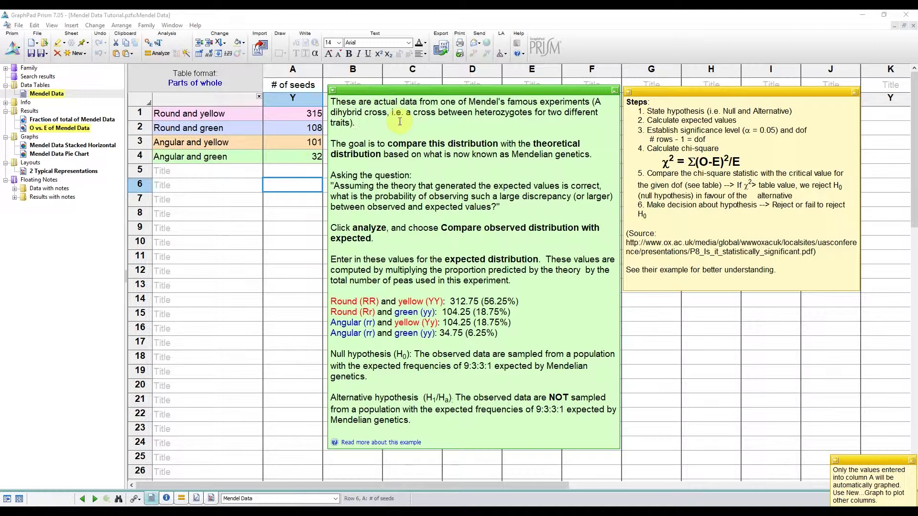
key(Return)
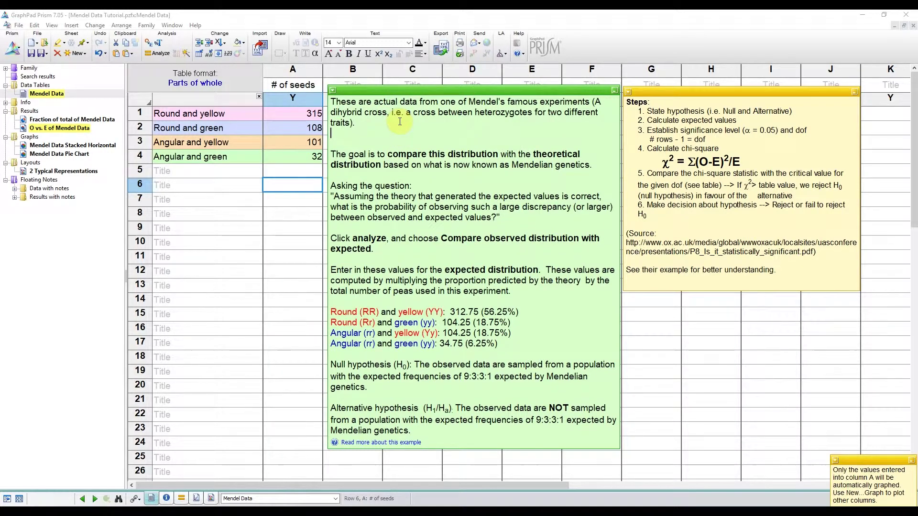
text(RrYy X RrYy)
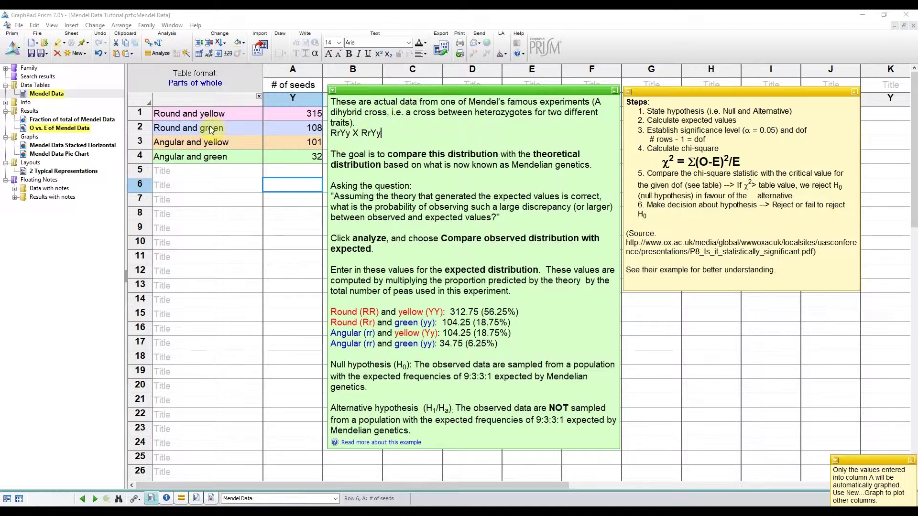
double_click(369, 312)
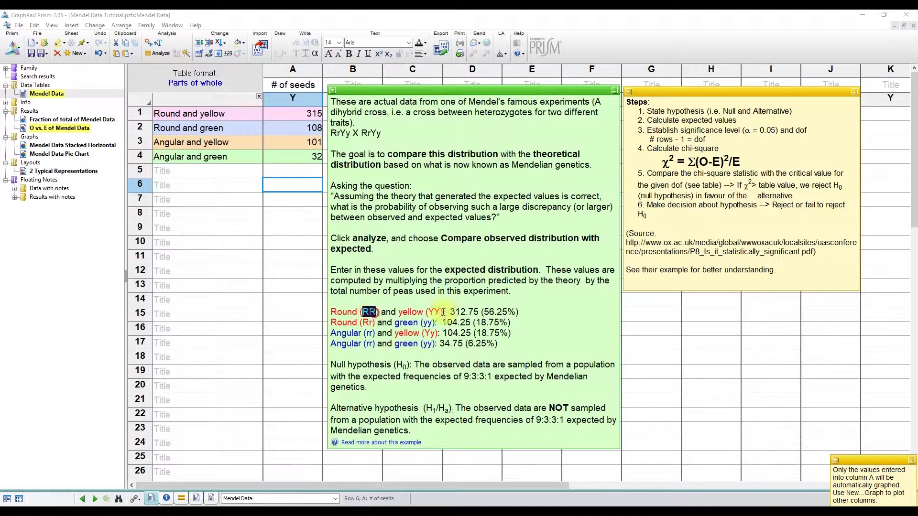
double_click(369, 344)
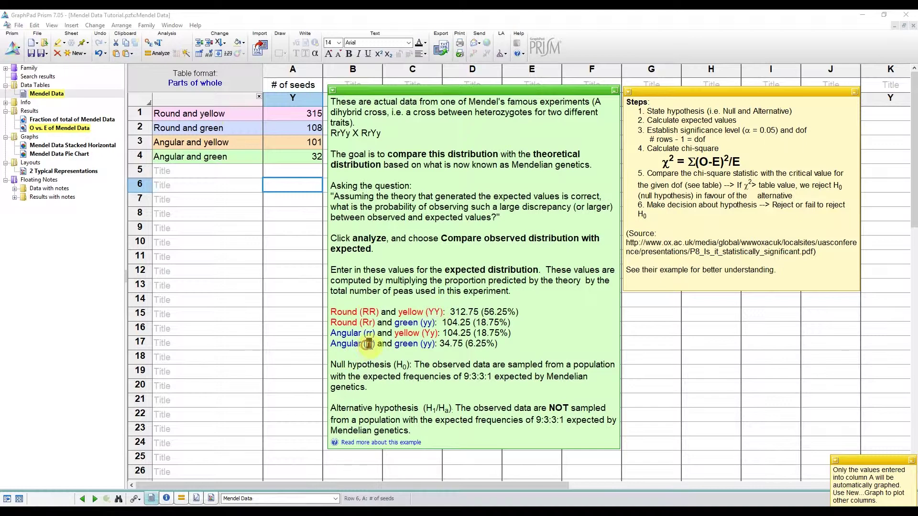
click(428, 351)
Insert a blank line after 'traits).', stretch the green note to show its last line, and check the Steps heading
click(372, 125)
key(Return)
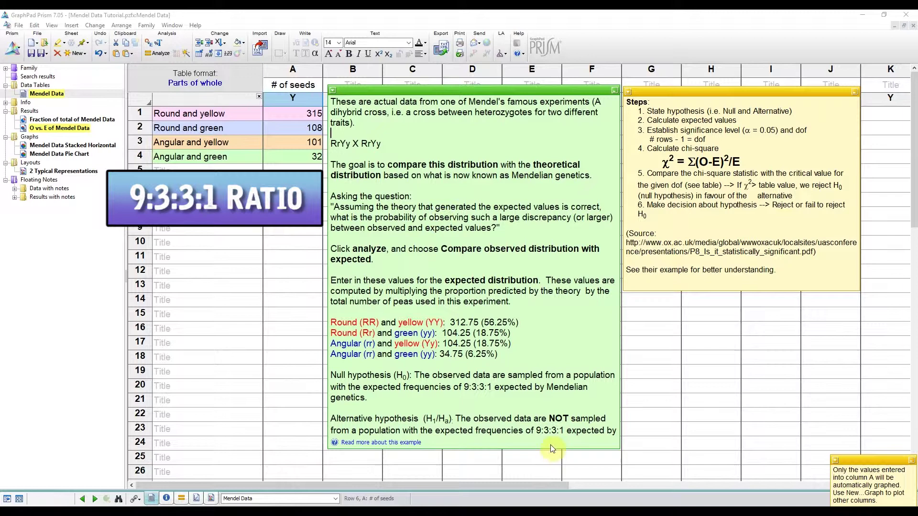
drag(554, 450, 558, 467)
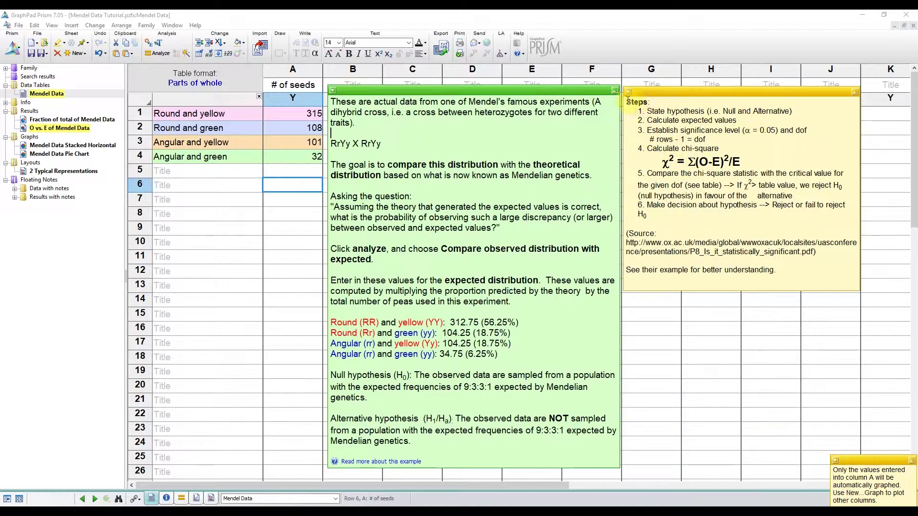
drag(625, 102, 651, 102)
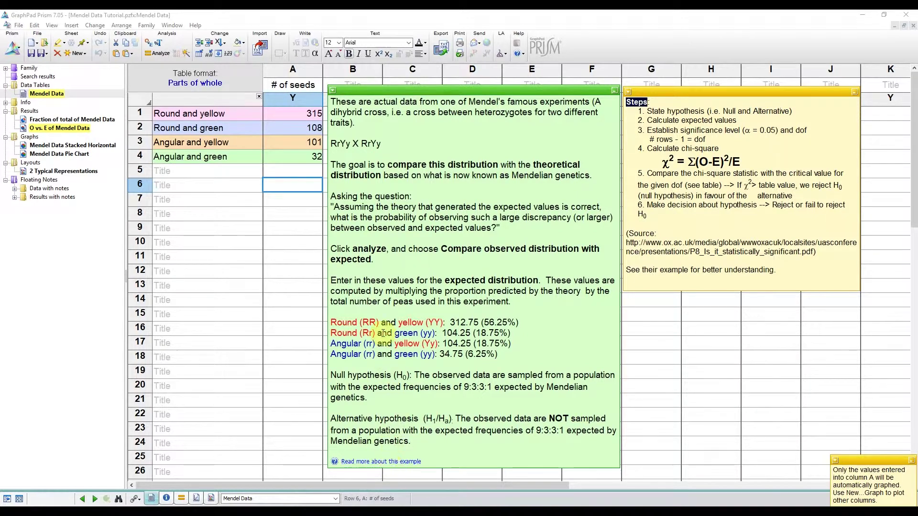
click(577, 232)
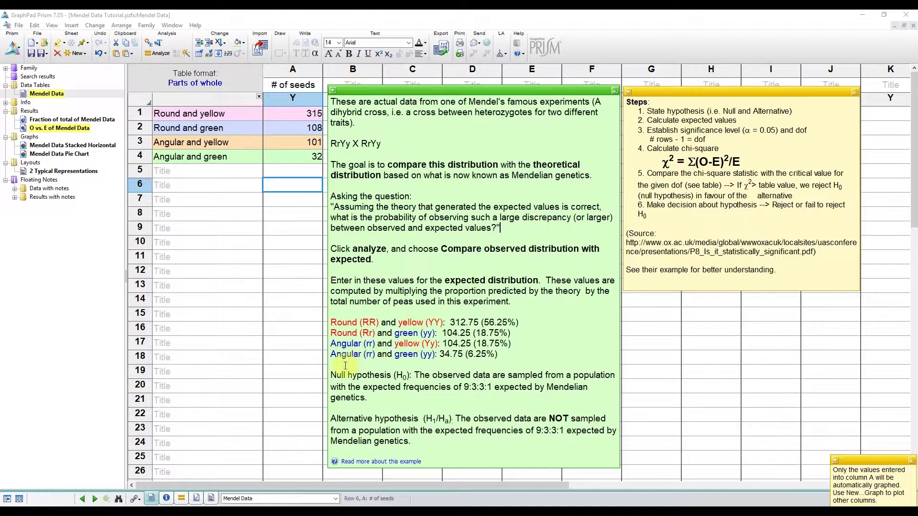
drag(331, 375, 392, 374)
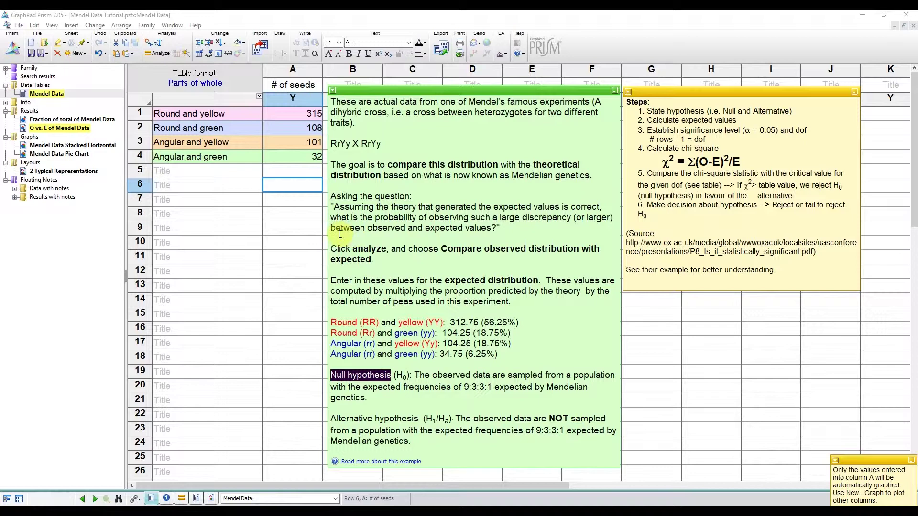
click(514, 232)
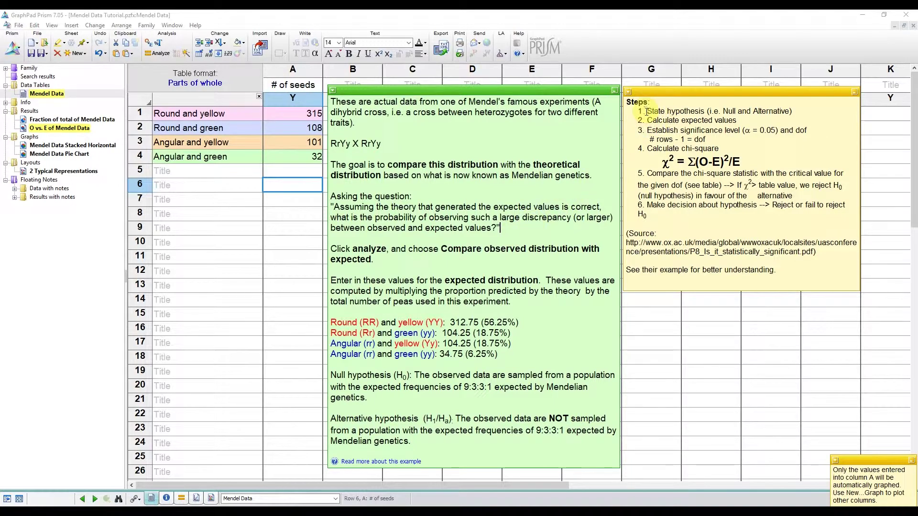
click(812, 110)
click(478, 398)
drag(330, 418, 421, 418)
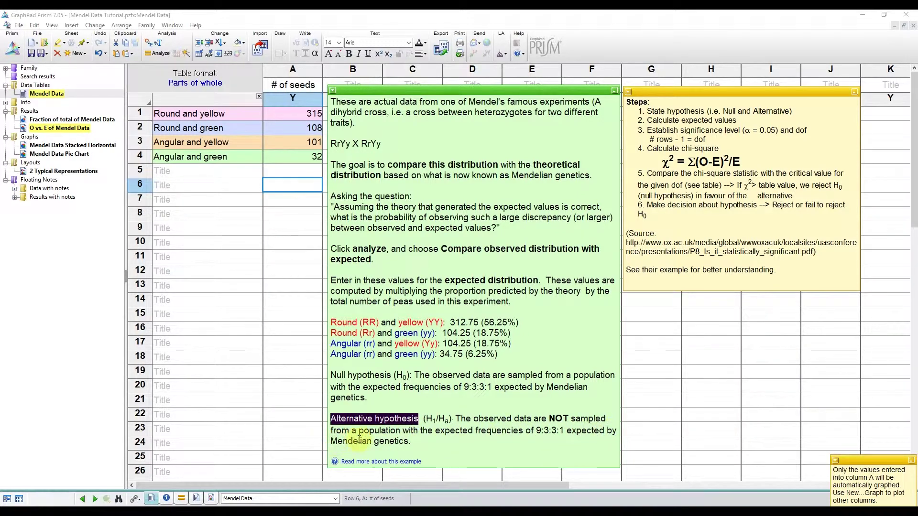
click(413, 439)
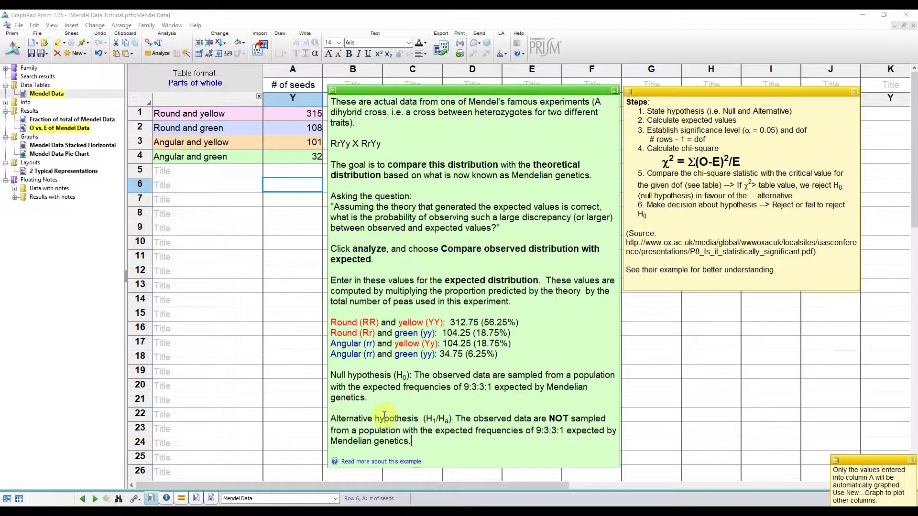
drag(646, 205, 681, 212)
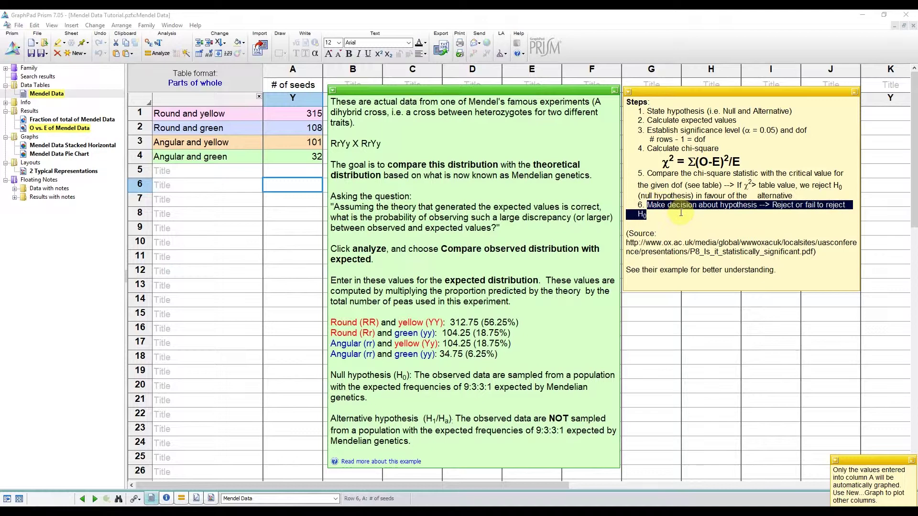
click(681, 213)
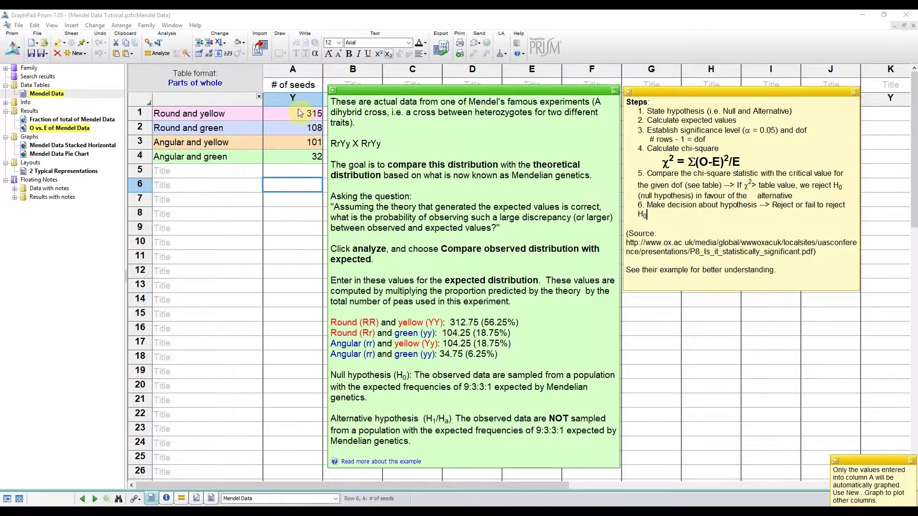
Edit the '# of seeds' column title in the Mendel Data table
click(292, 84)
double_click(270, 84)
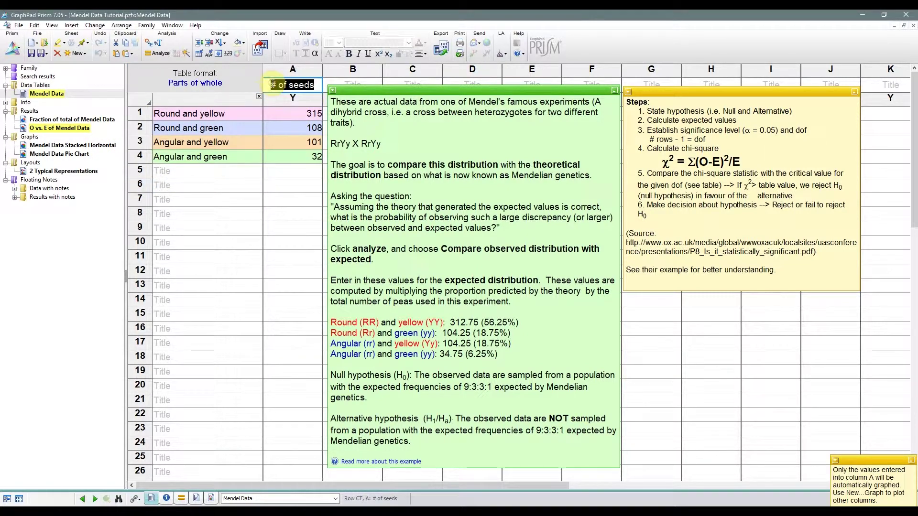
double_click(270, 84)
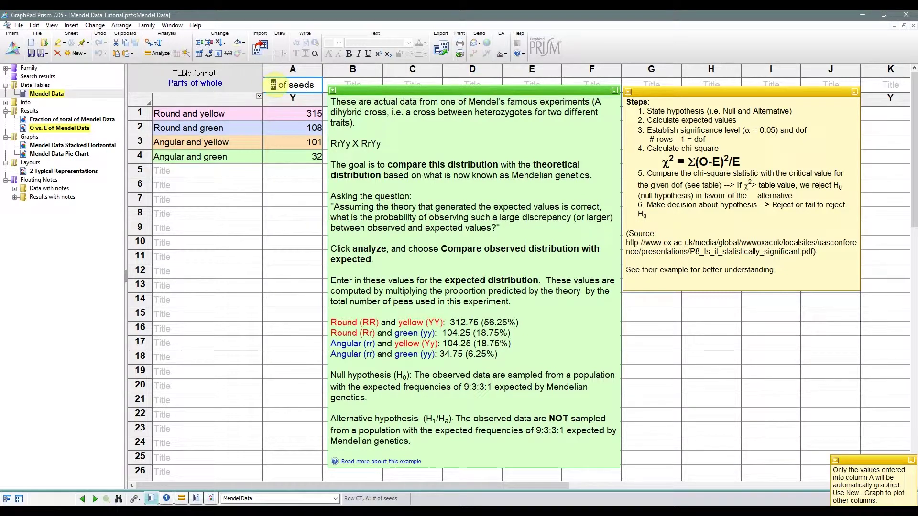
click(303, 215)
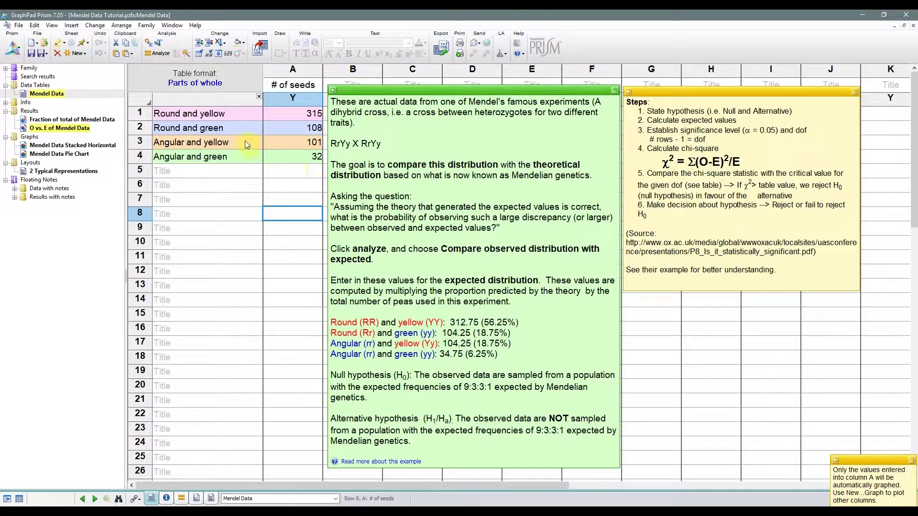
Set up a new observed-versus-expected comparison on column A's seed counts and move the dialog aside
click(148, 43)
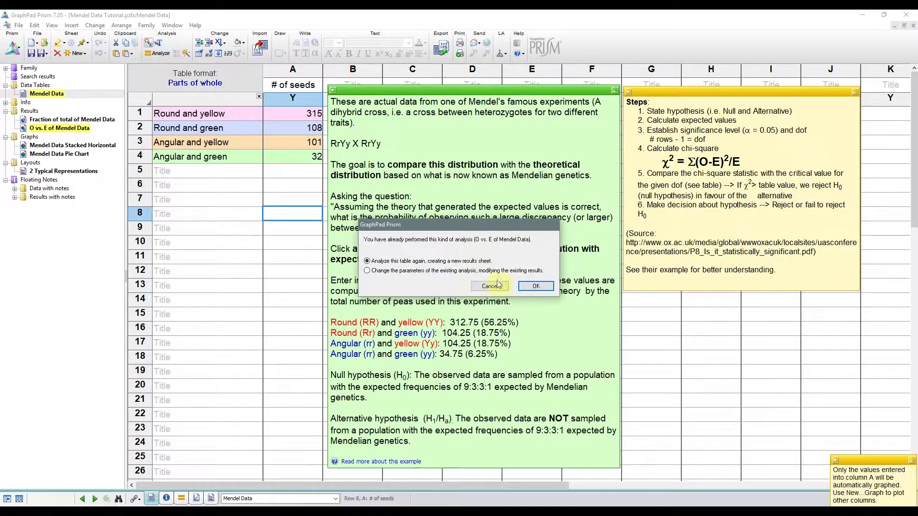
click(535, 286)
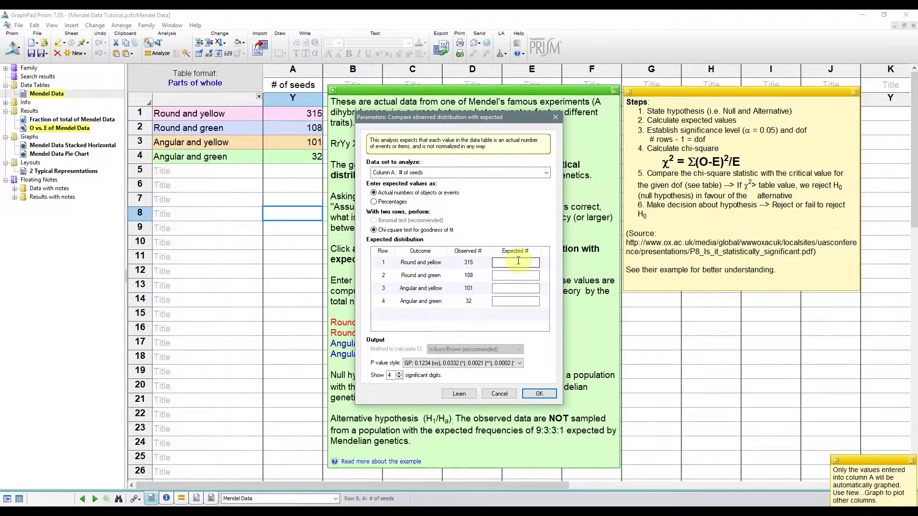
click(442, 175)
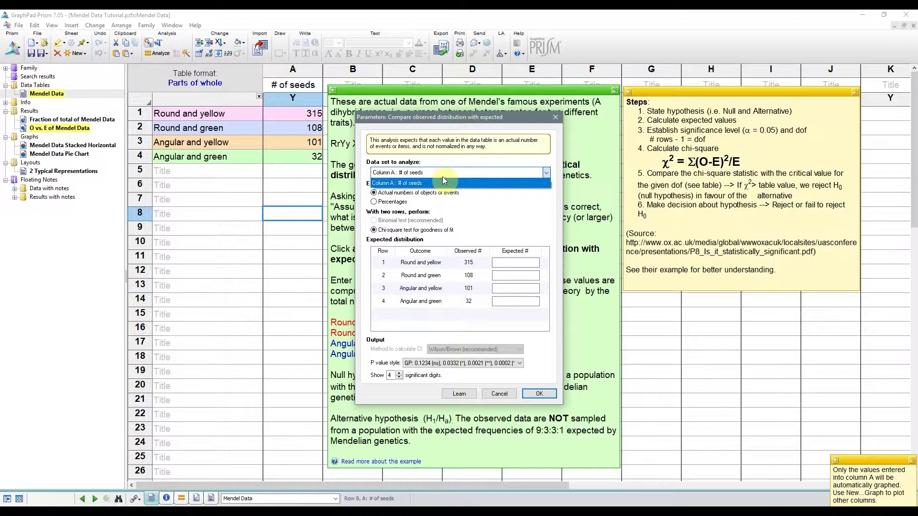
click(441, 184)
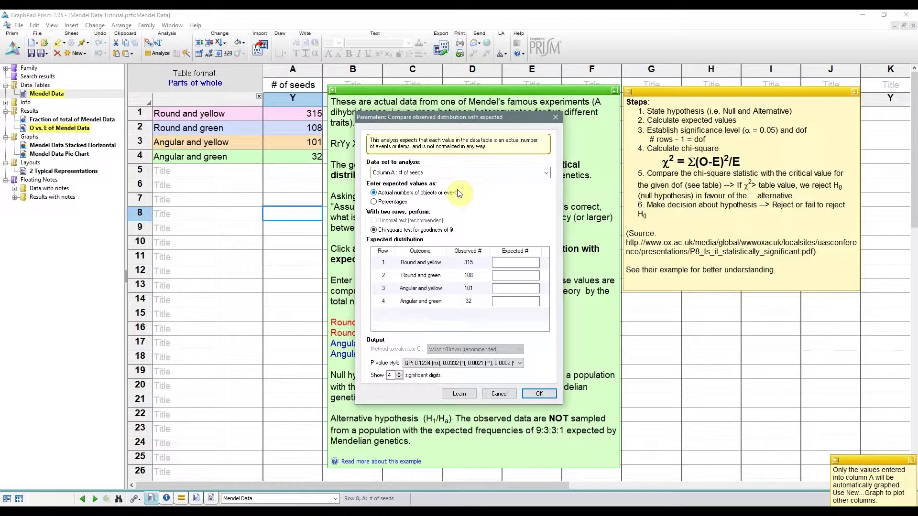
drag(432, 120, 494, 89)
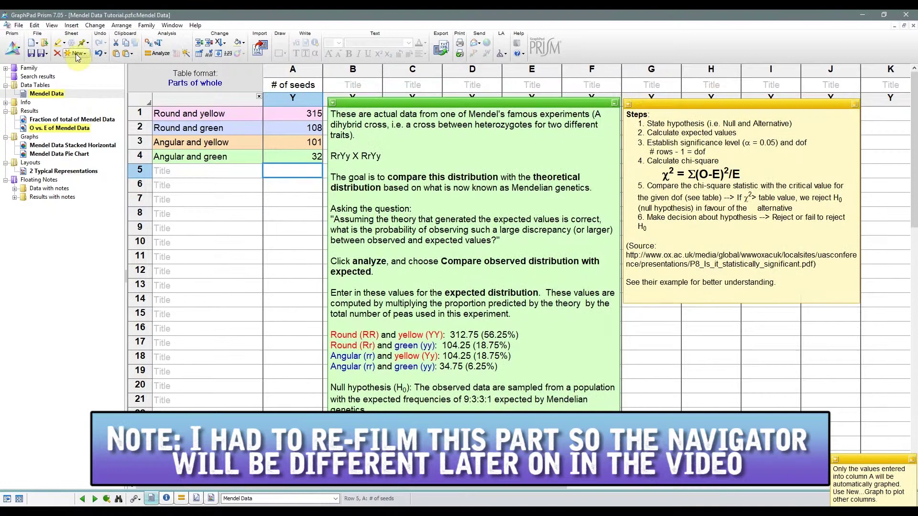
Create a new Parts of whole data table, Data 9, without an automatic graph
click(76, 54)
click(115, 76)
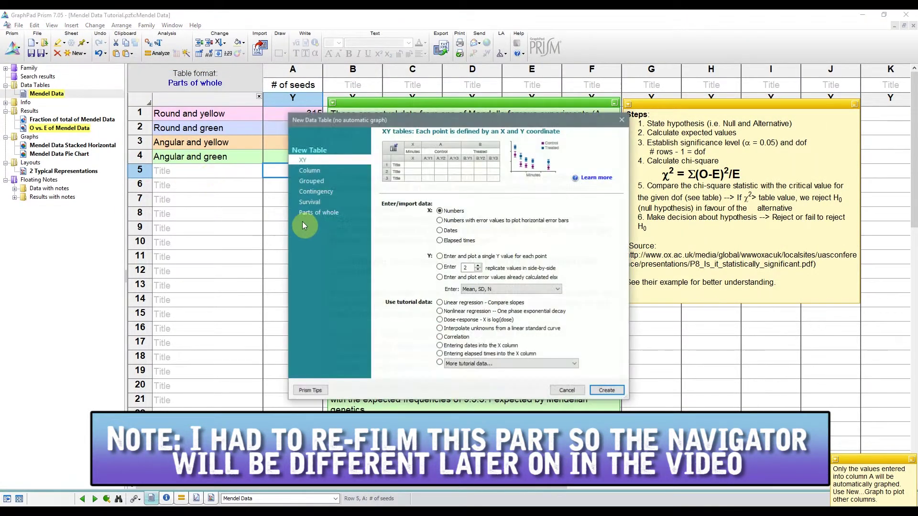
click(311, 213)
click(607, 390)
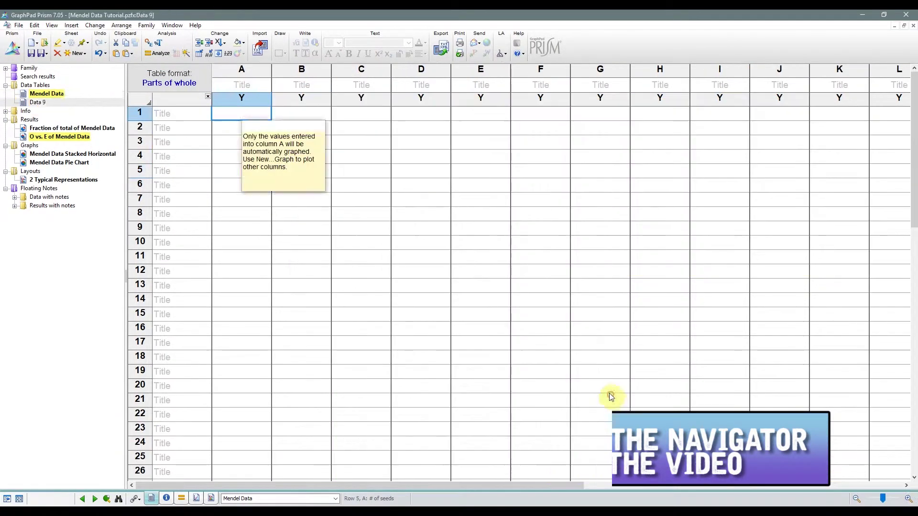
Paste the four outcome titles and the 9, 3, 3, 1 ratio values into Data 9
drag(275, 127, 412, 132)
click(193, 115)
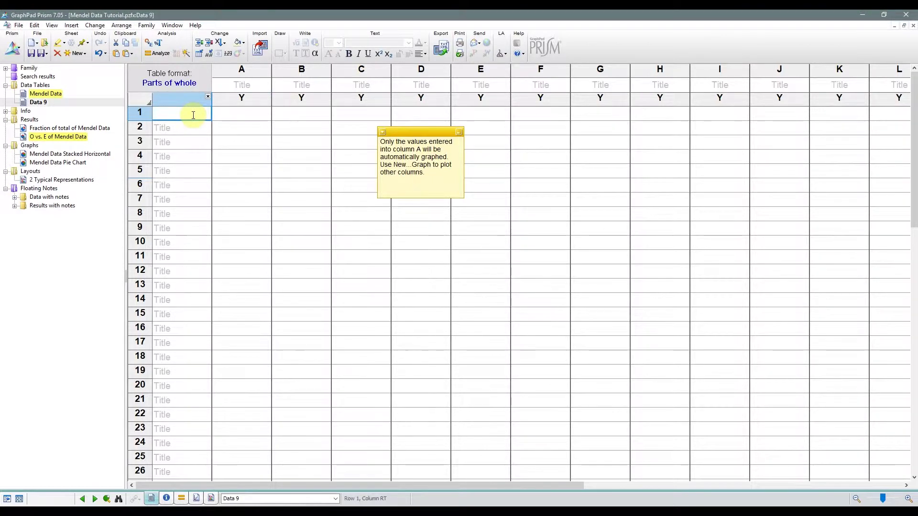
text(Round and yellow	9 Round and green	3 Angular and yellow	3 Angular and green	1)
click(280, 125)
click(284, 160)
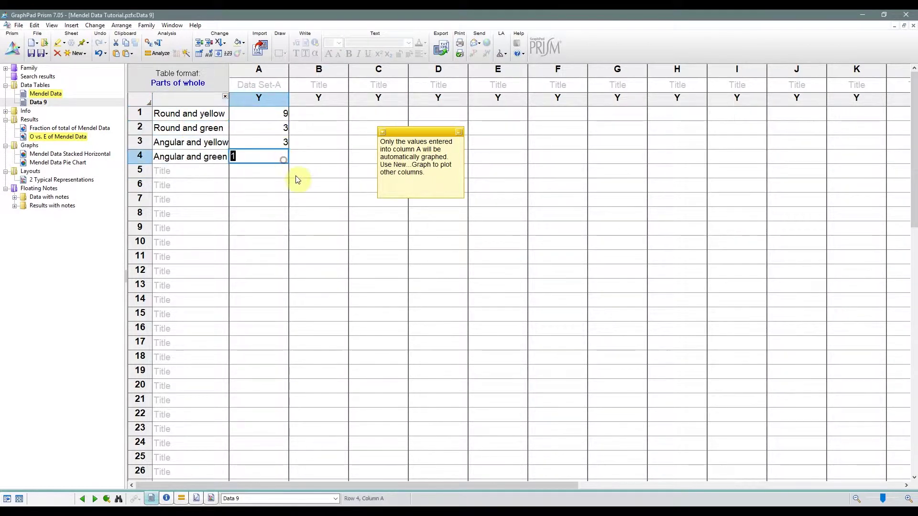
click(296, 175)
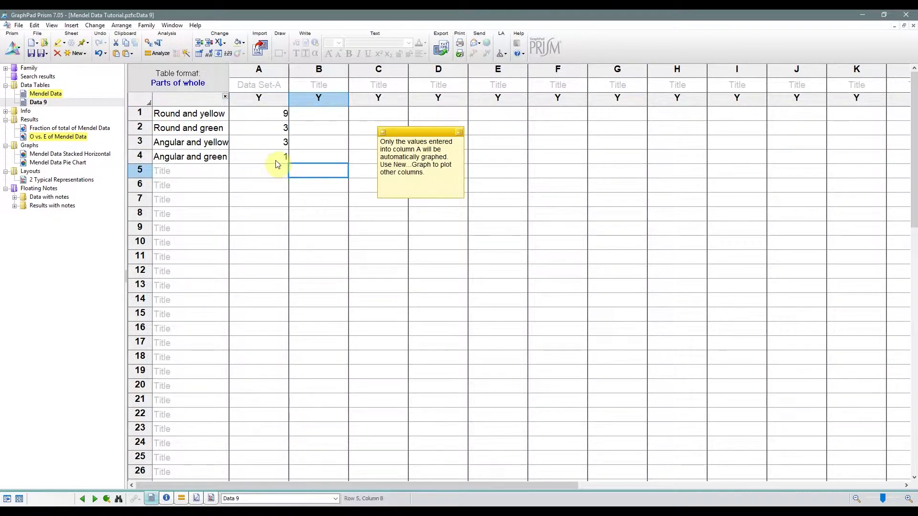
Run Fraction of total on Data 9 with default settings and select the resulting fractions
click(158, 53)
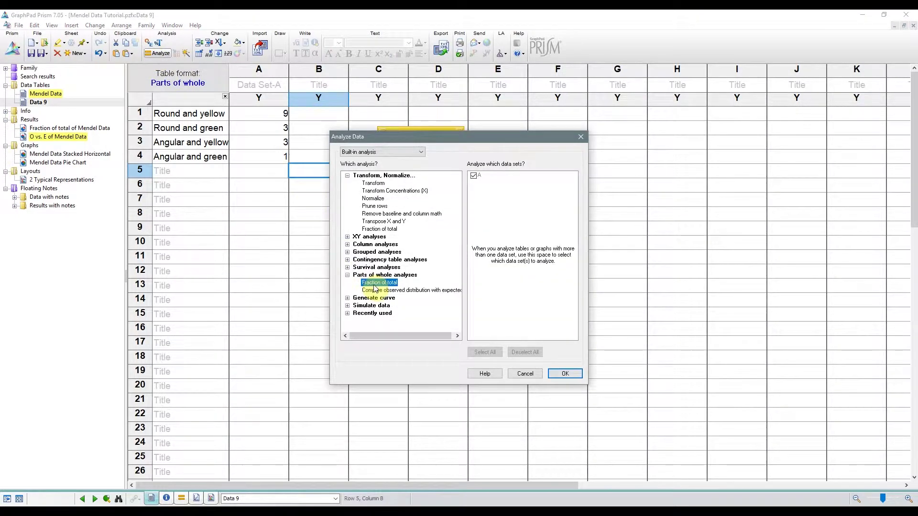
click(565, 373)
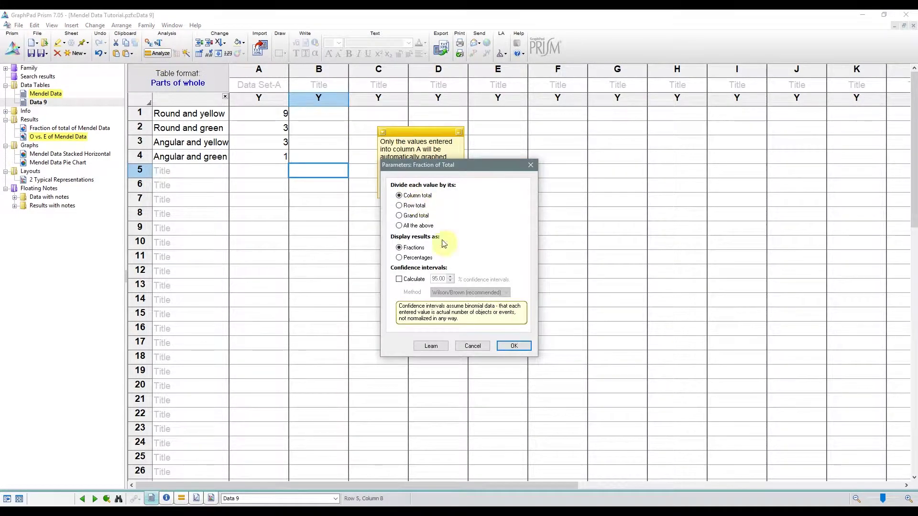
click(509, 345)
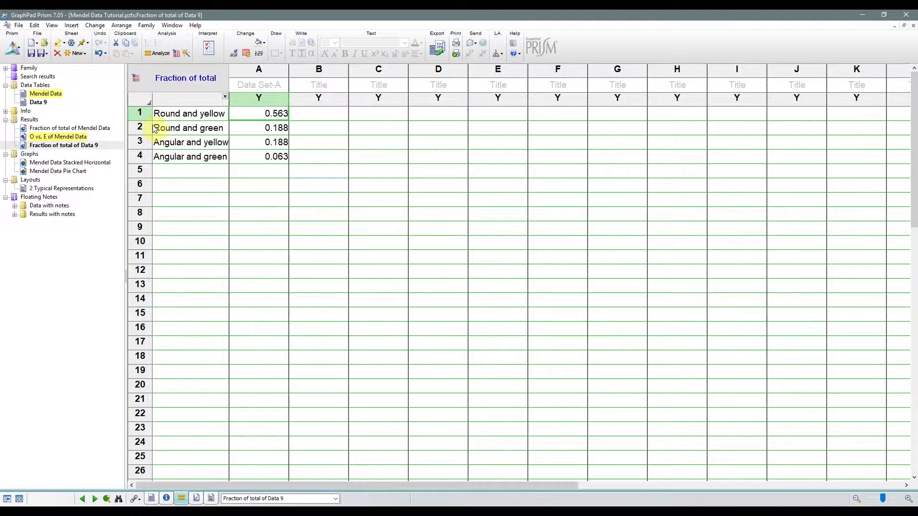
drag(265, 114, 269, 157)
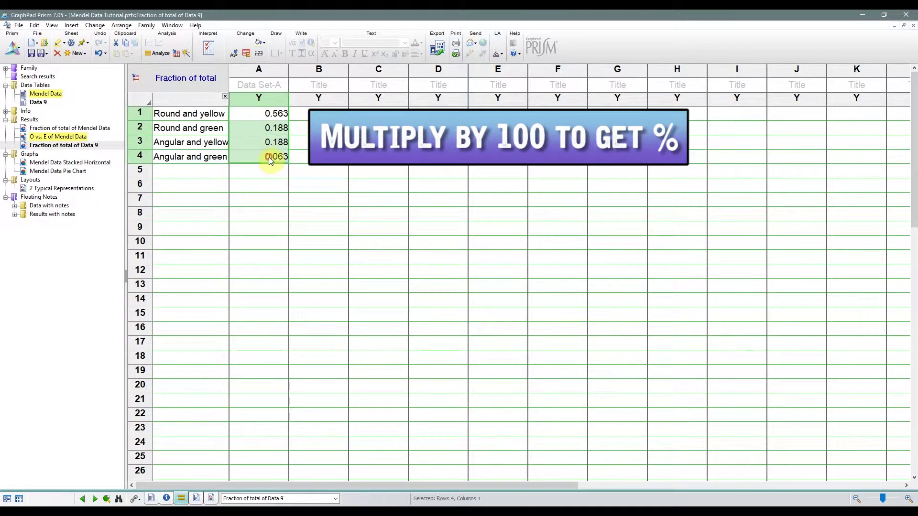
Rerun the observed-versus-expected comparison on Mendel Data with GP P value style and view the O vs. E results
click(48, 94)
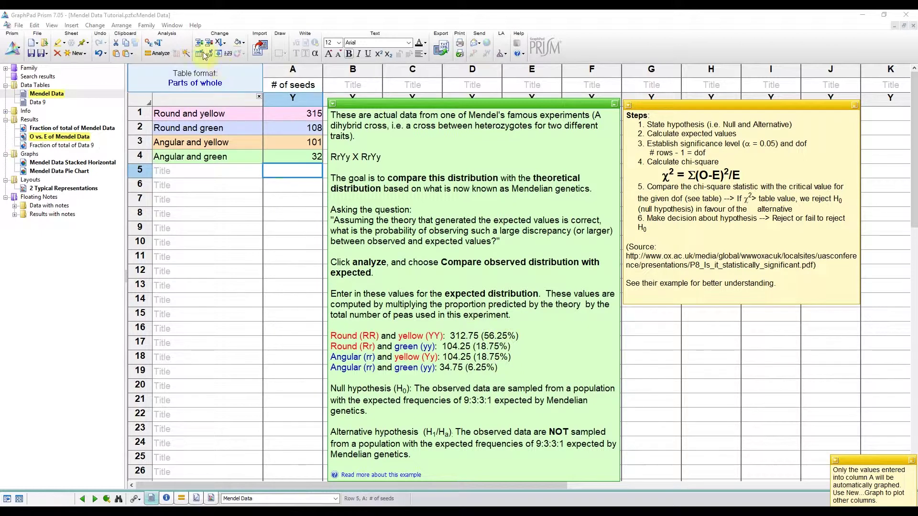
click(148, 42)
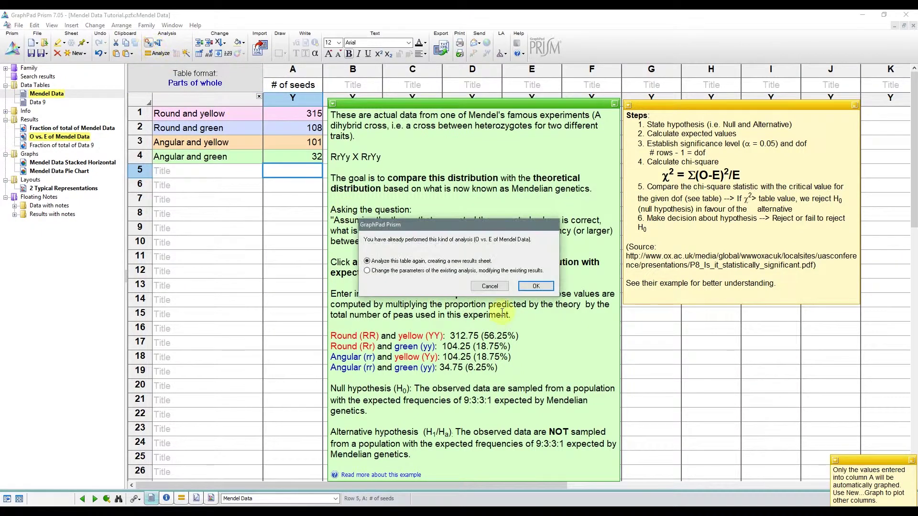
click(532, 287)
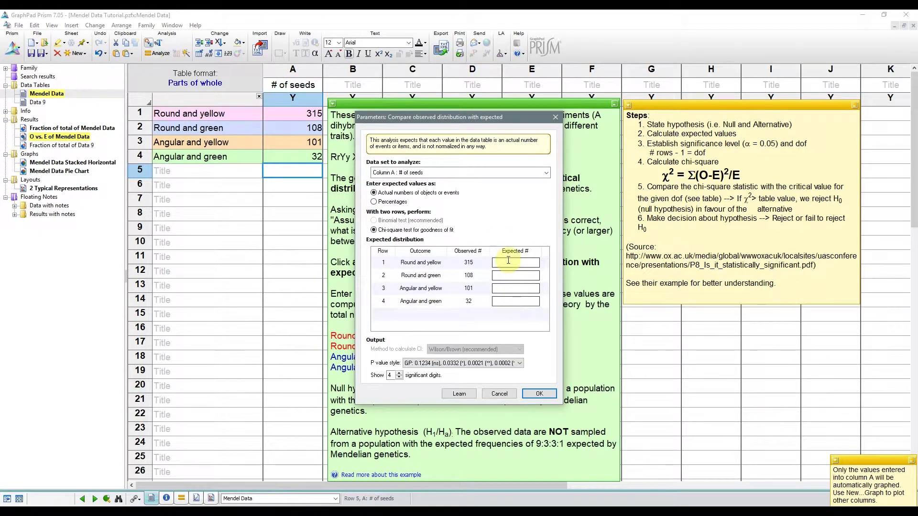
click(464, 364)
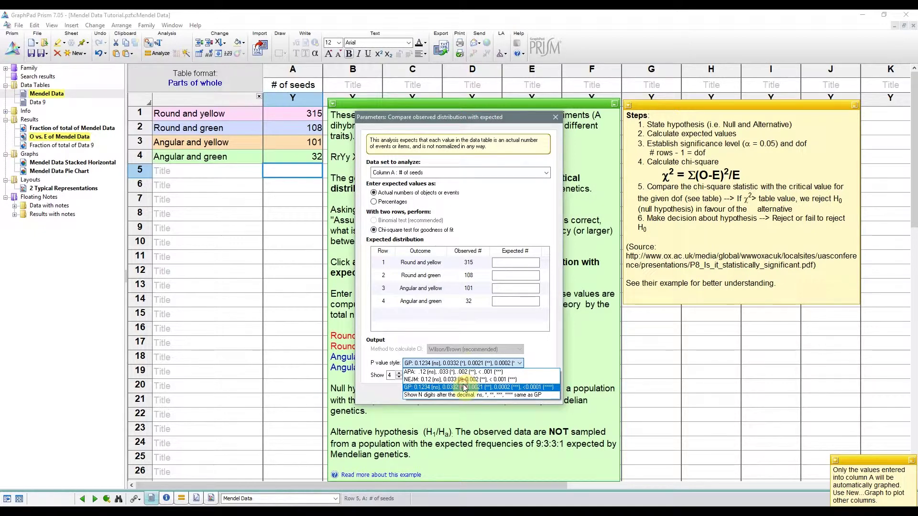
click(462, 385)
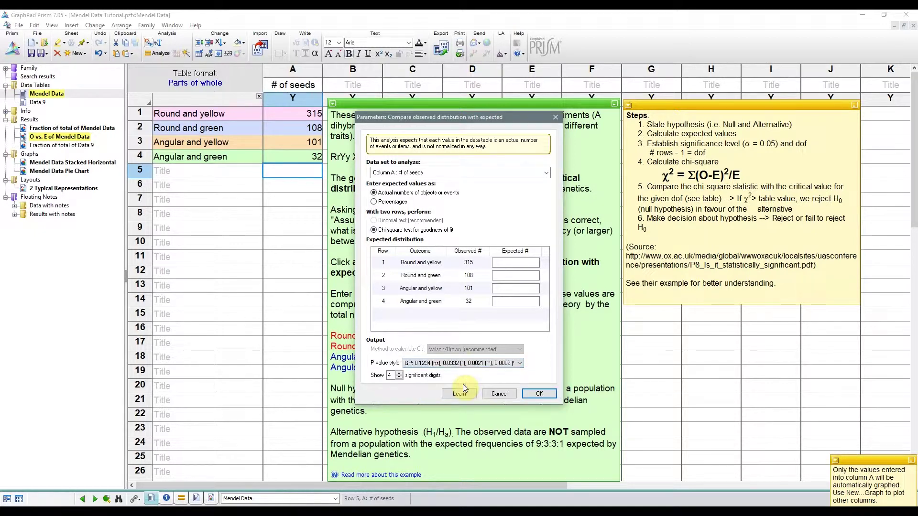
click(539, 393)
click(86, 139)
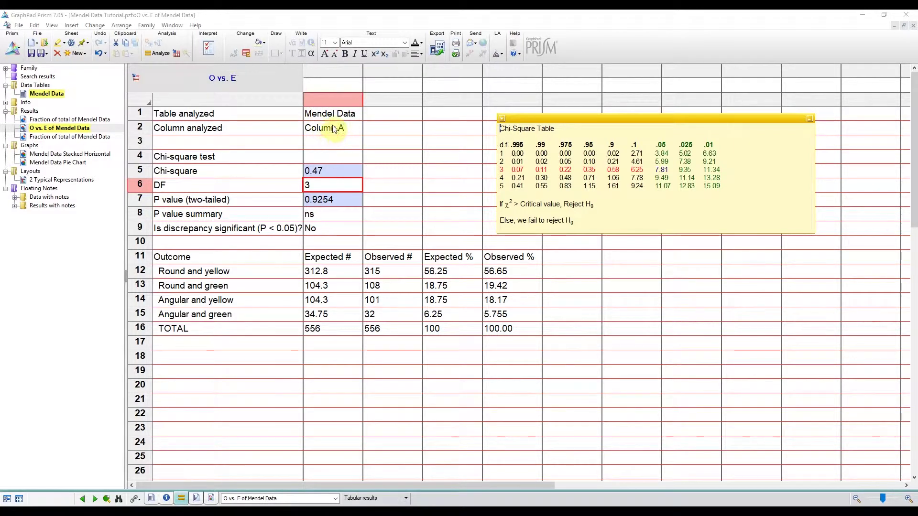
click(47, 93)
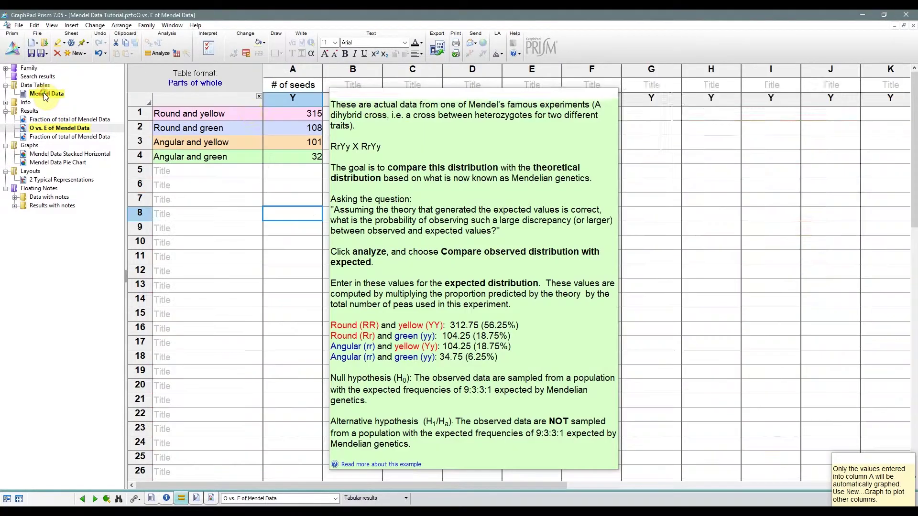
click(63, 128)
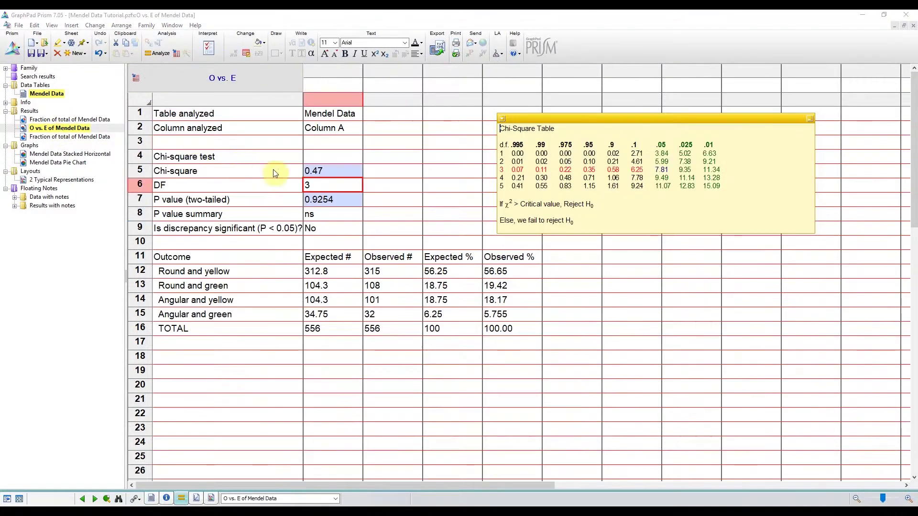
click(323, 173)
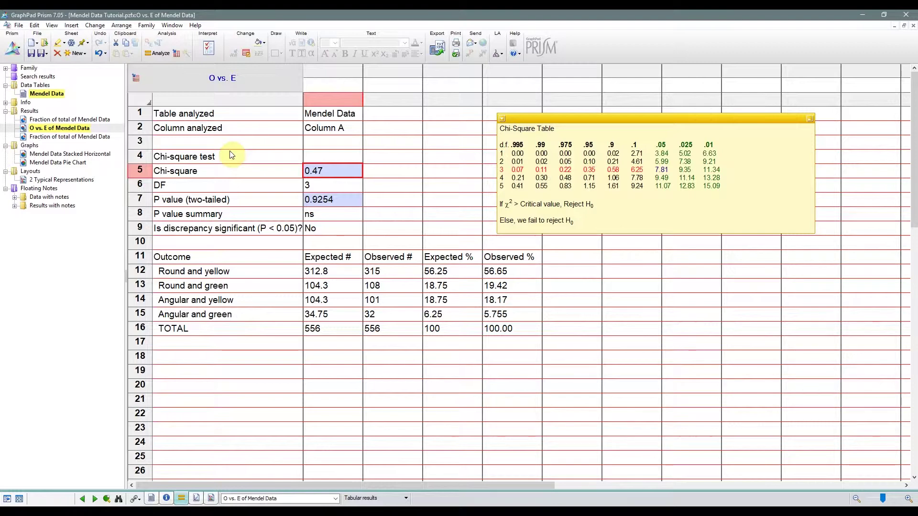
click(106, 499)
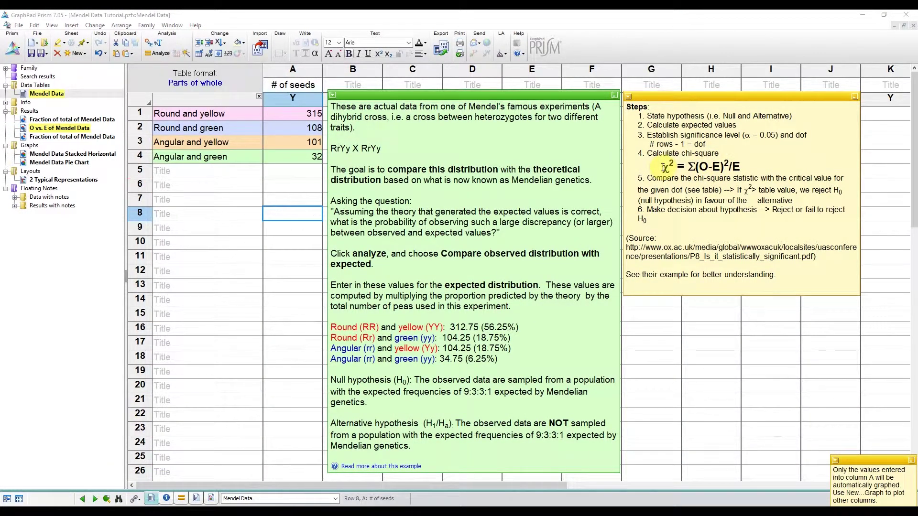
drag(665, 167, 743, 165)
click(759, 163)
click(45, 128)
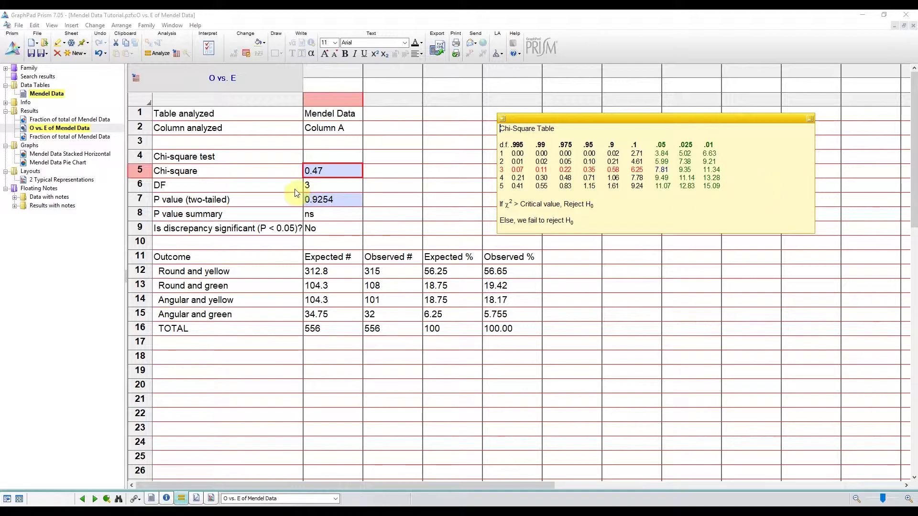
click(51, 94)
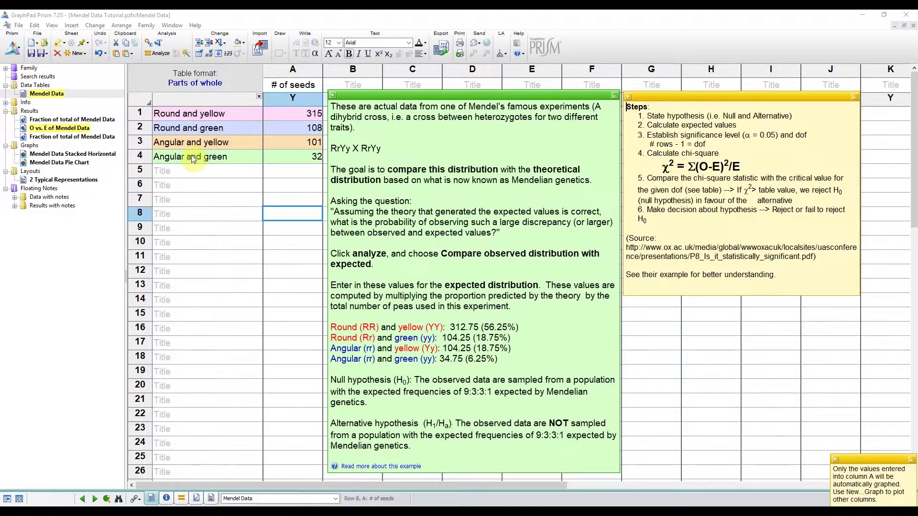
click(62, 128)
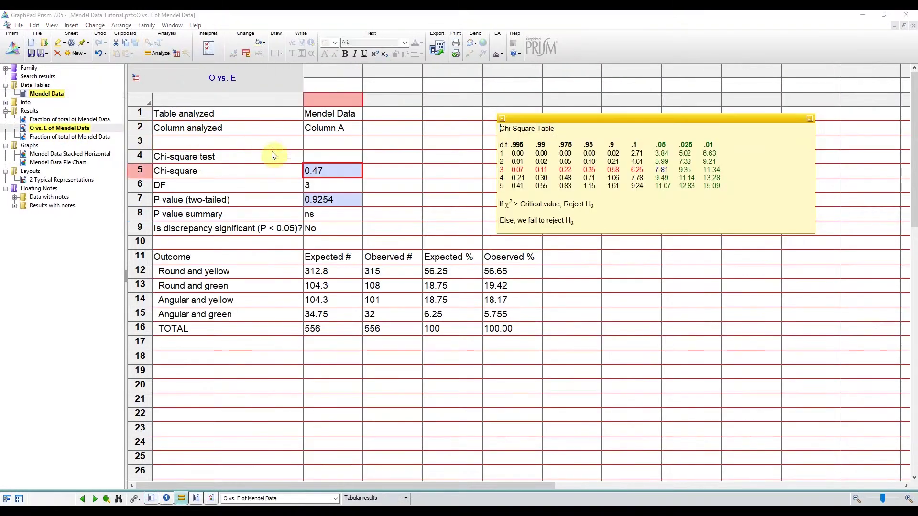
click(319, 185)
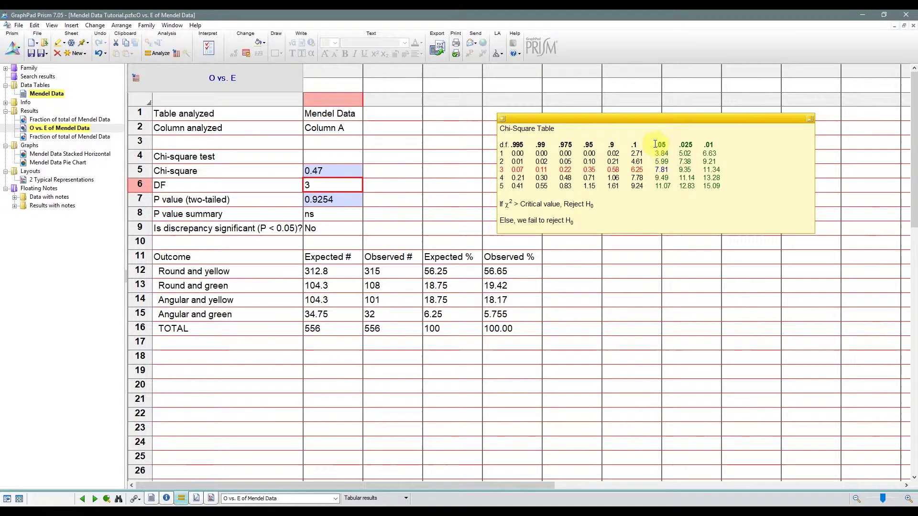
drag(655, 144, 668, 144)
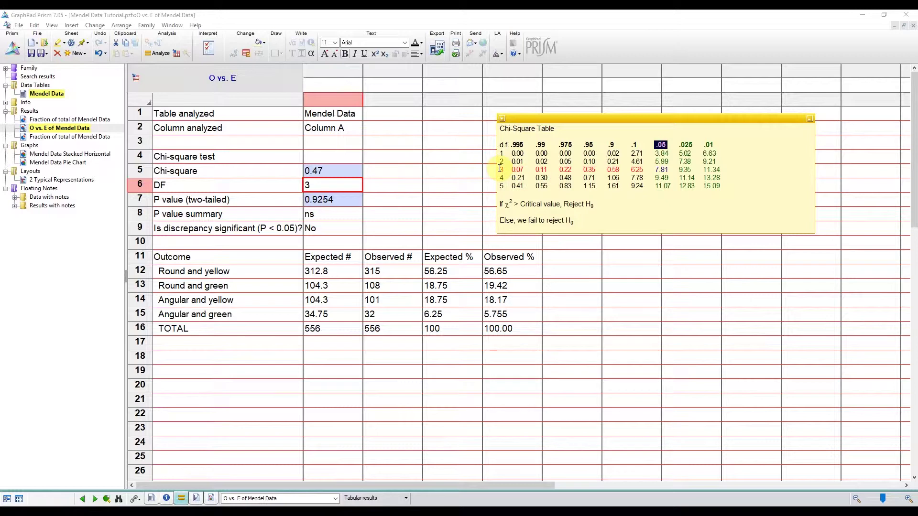
drag(654, 169, 670, 169)
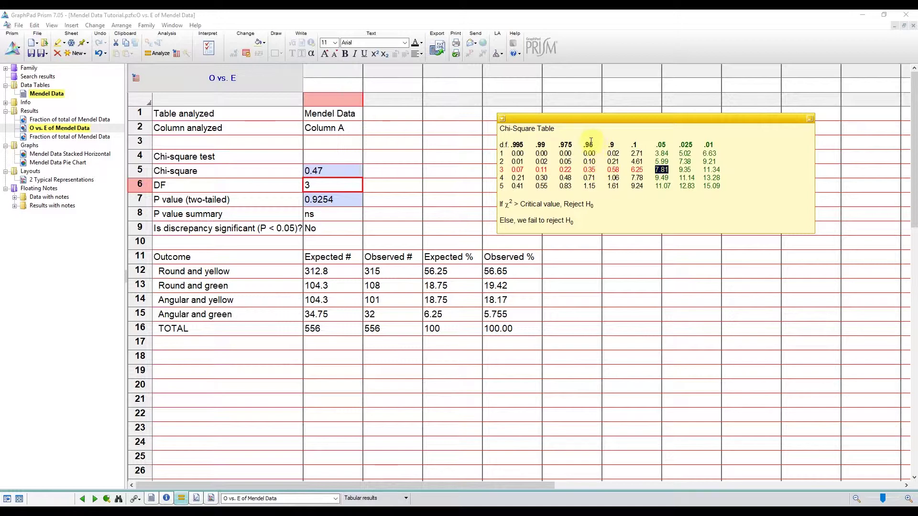
drag(583, 144, 617, 143)
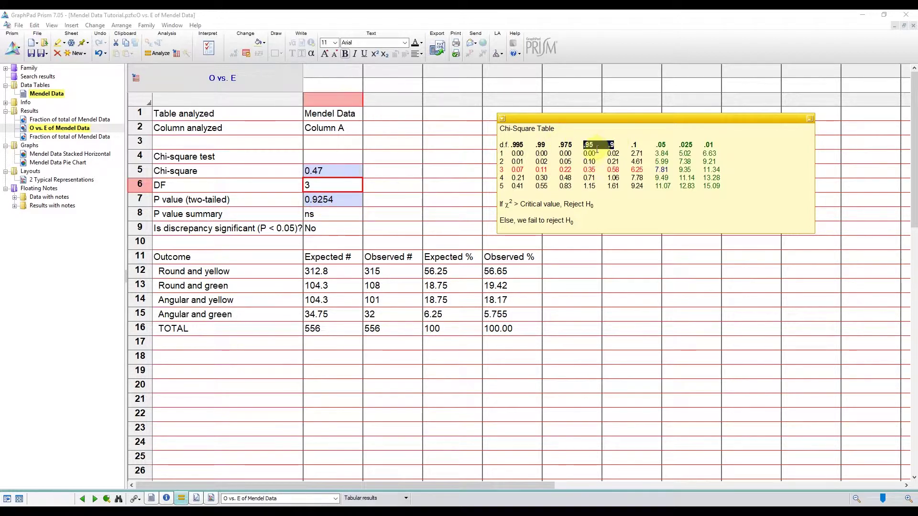
click(319, 214)
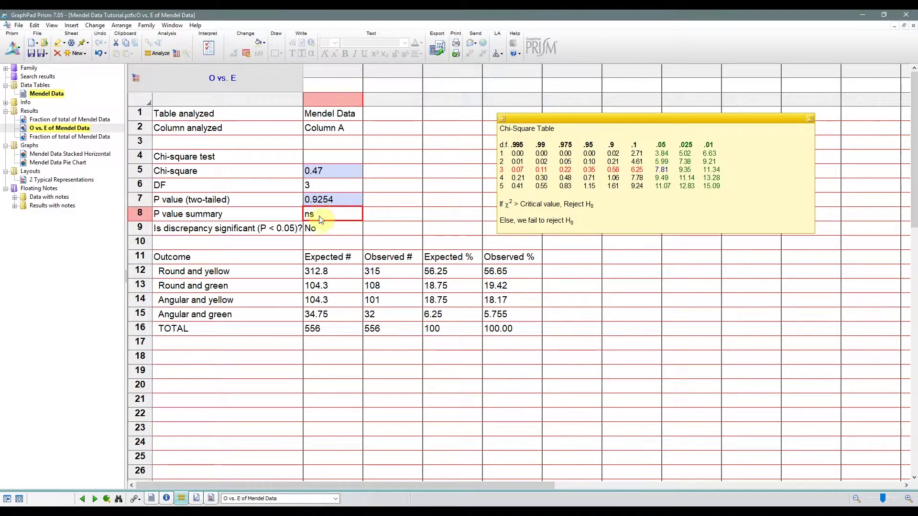
click(324, 229)
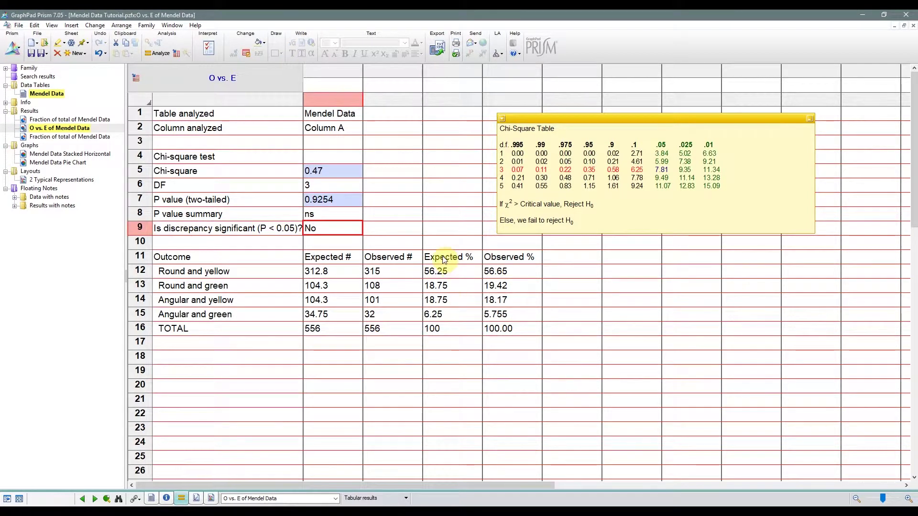
Open the Mendel Data Stacked Horizontal graph and browse, without changing, the graph type and colour scheme options
click(62, 156)
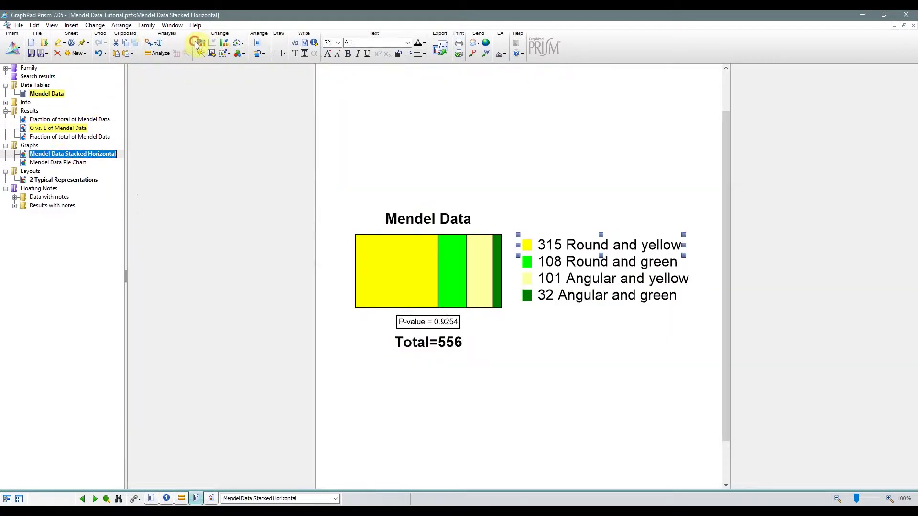
click(199, 42)
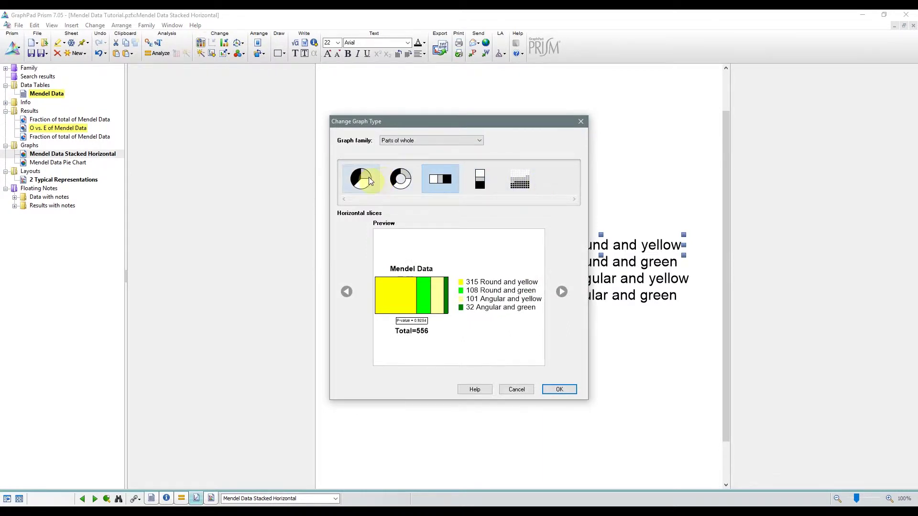
click(521, 389)
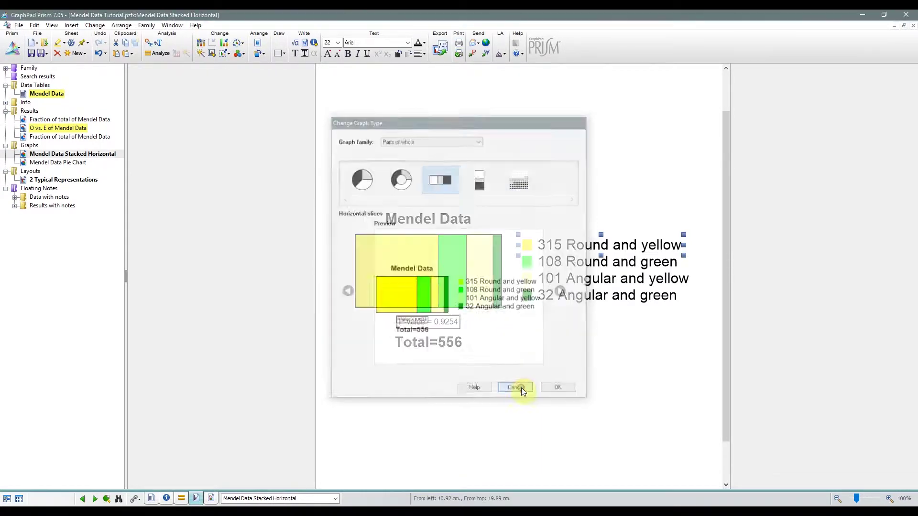
click(240, 54)
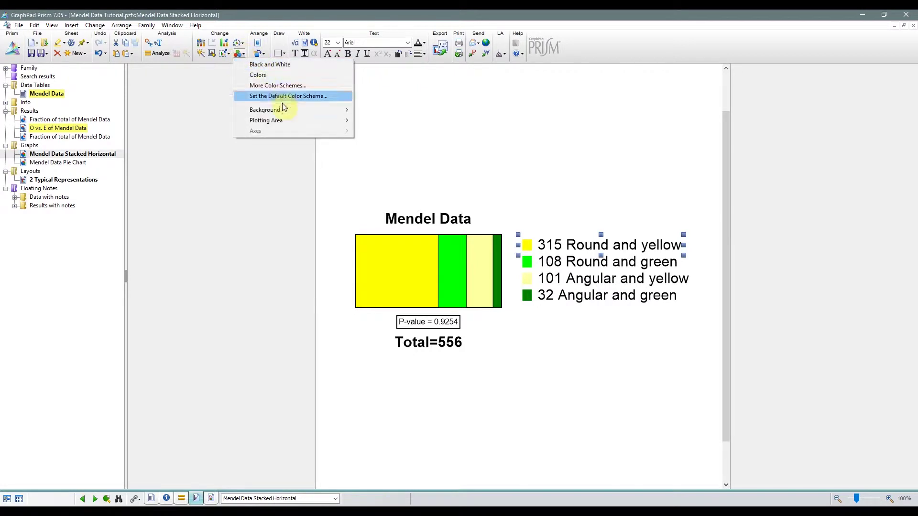
click(475, 169)
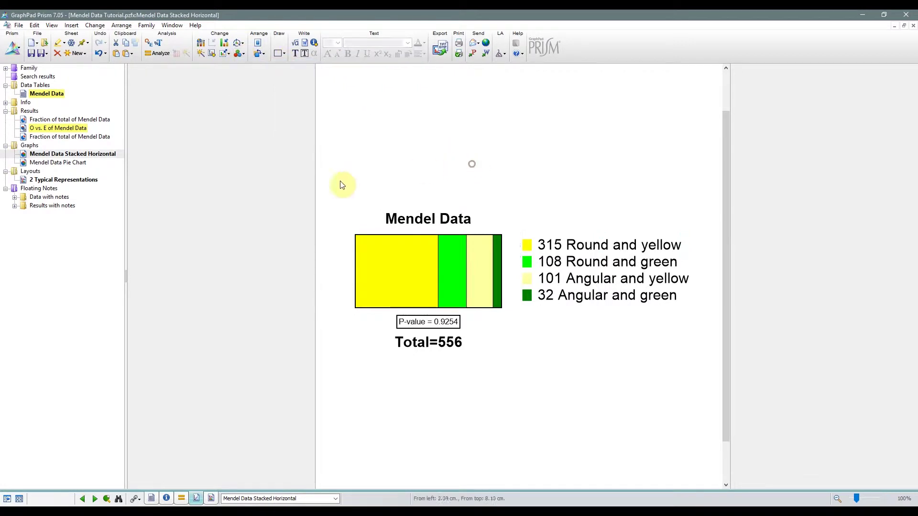
View the Mendel Data Pie Chart, then return to the Stacked Horizontal graph
click(70, 163)
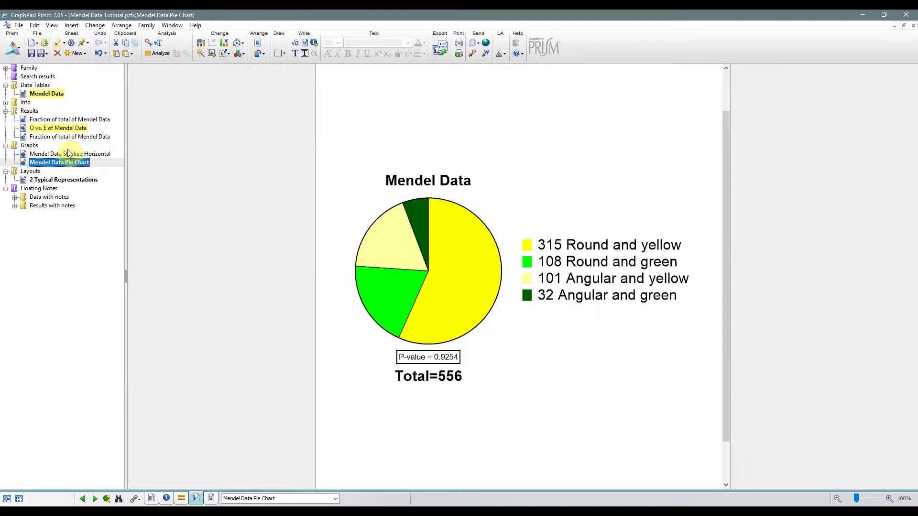
click(68, 153)
mouse_move(69, 155)
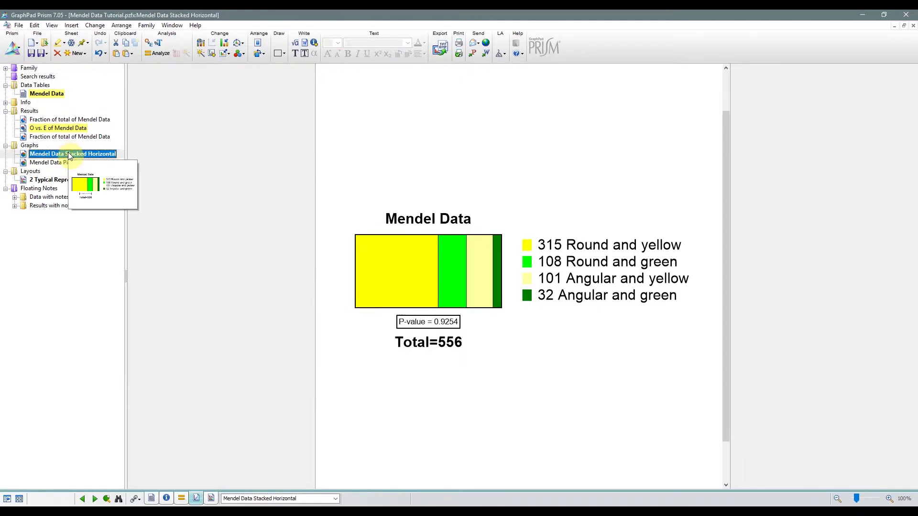
right_click(527, 245)
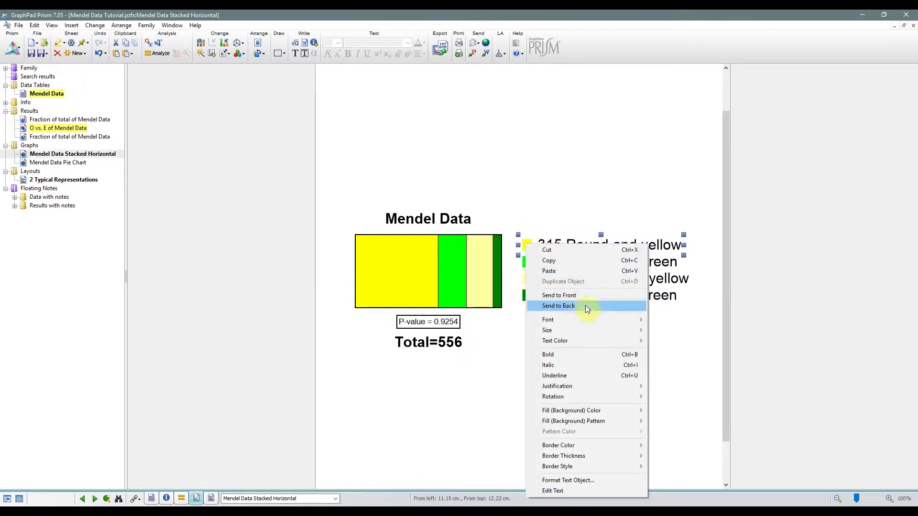
click(687, 321)
double_click(527, 246)
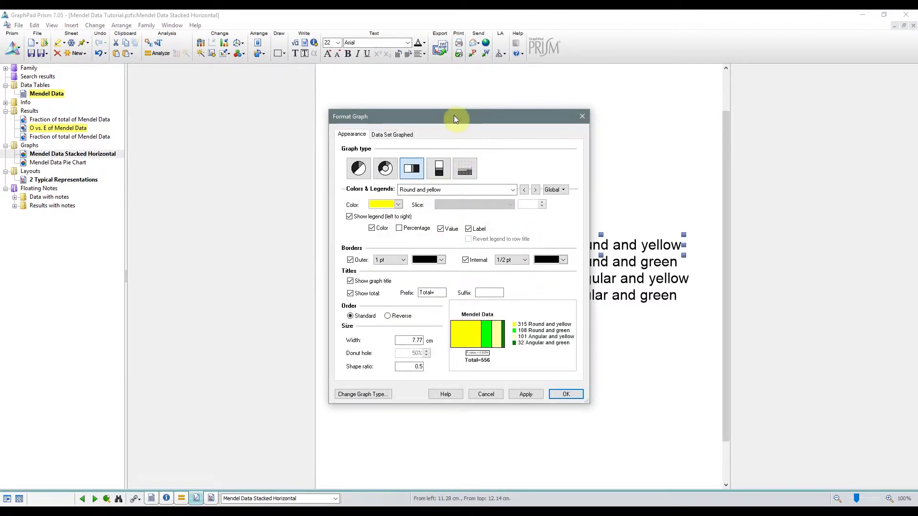
click(512, 189)
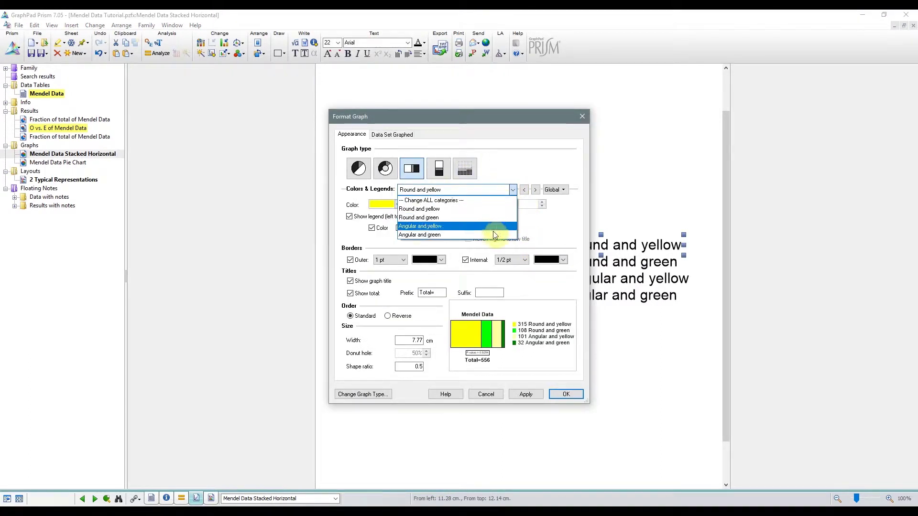
click(536, 190)
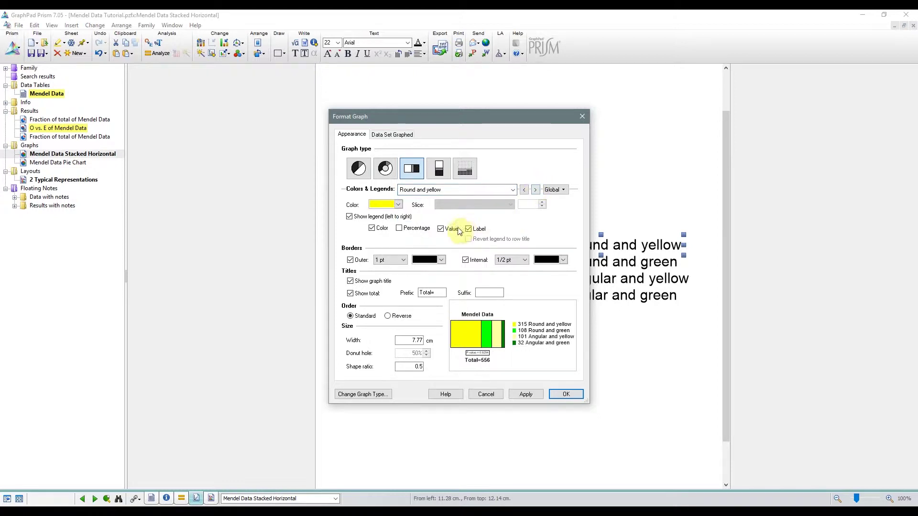
click(401, 228)
click(401, 229)
click(442, 229)
click(444, 229)
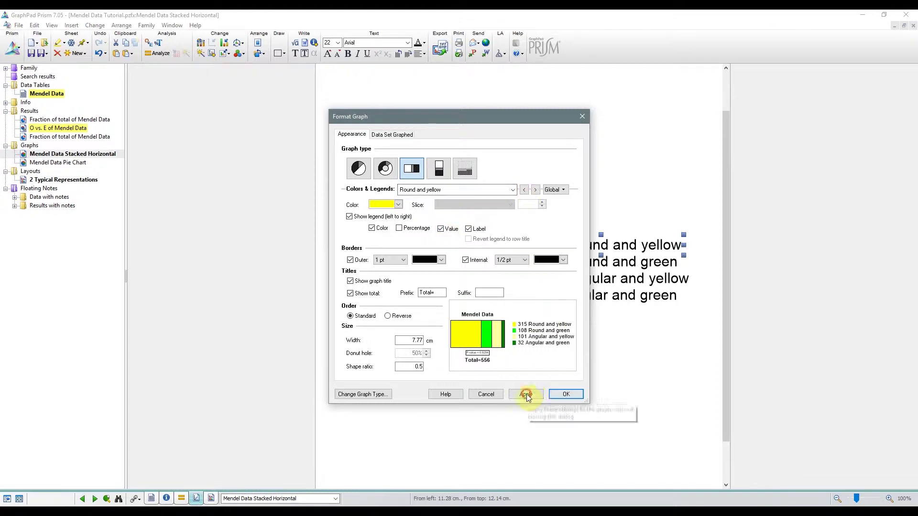
click(566, 393)
click(438, 165)
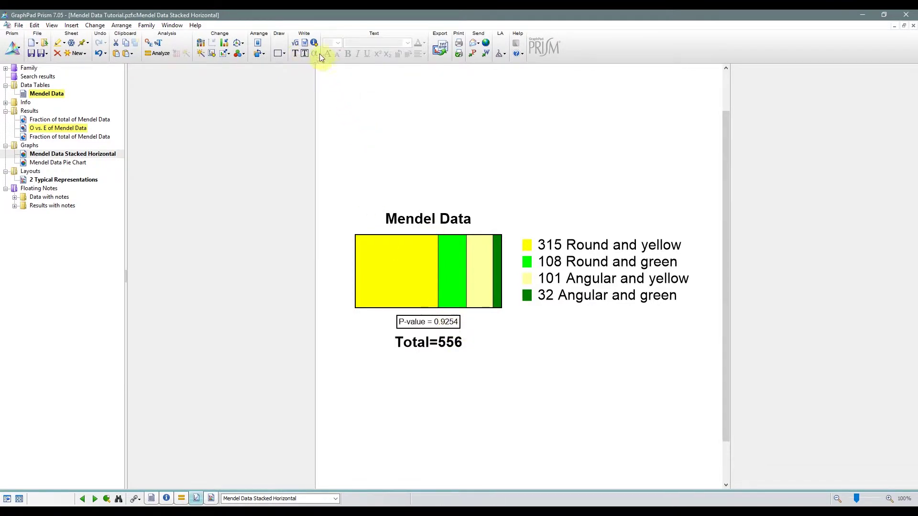
click(314, 43)
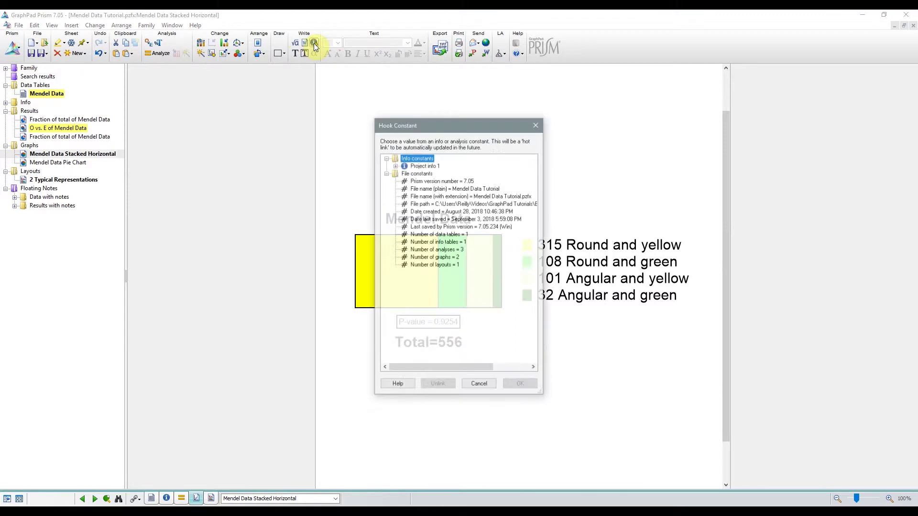
drag(621, 146, 801, 126)
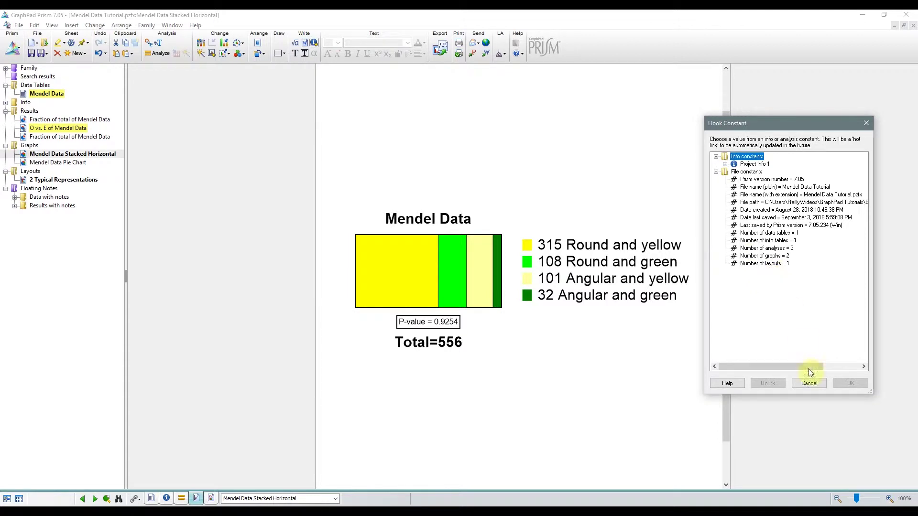
click(811, 383)
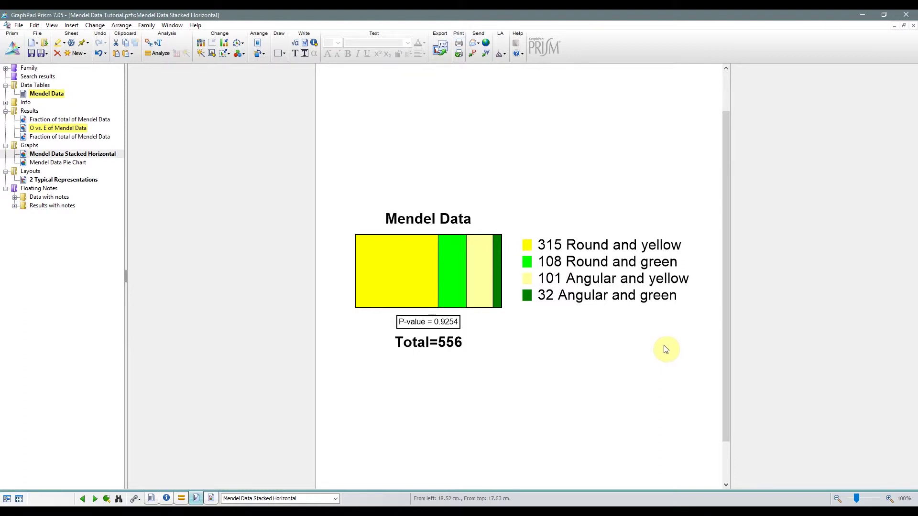
Open the 2 Typical Representations layout from the navigator and select its page
click(76, 180)
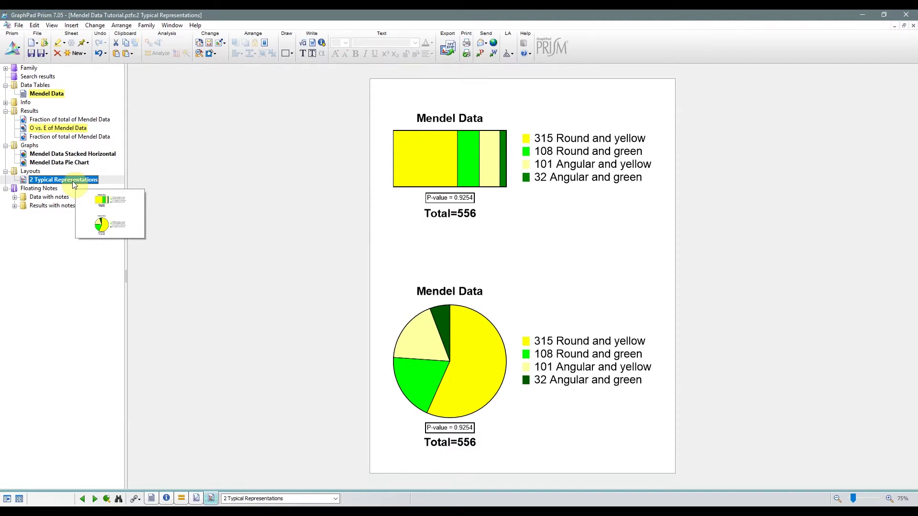
click(637, 261)
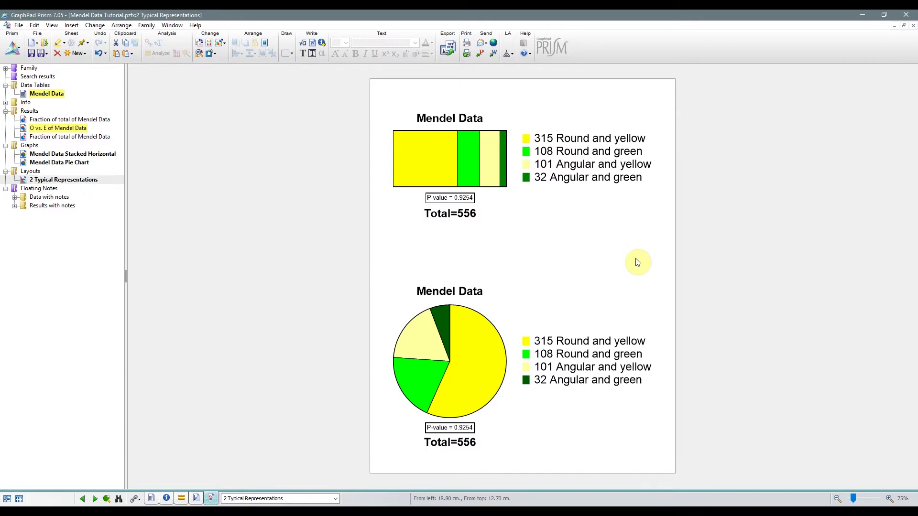